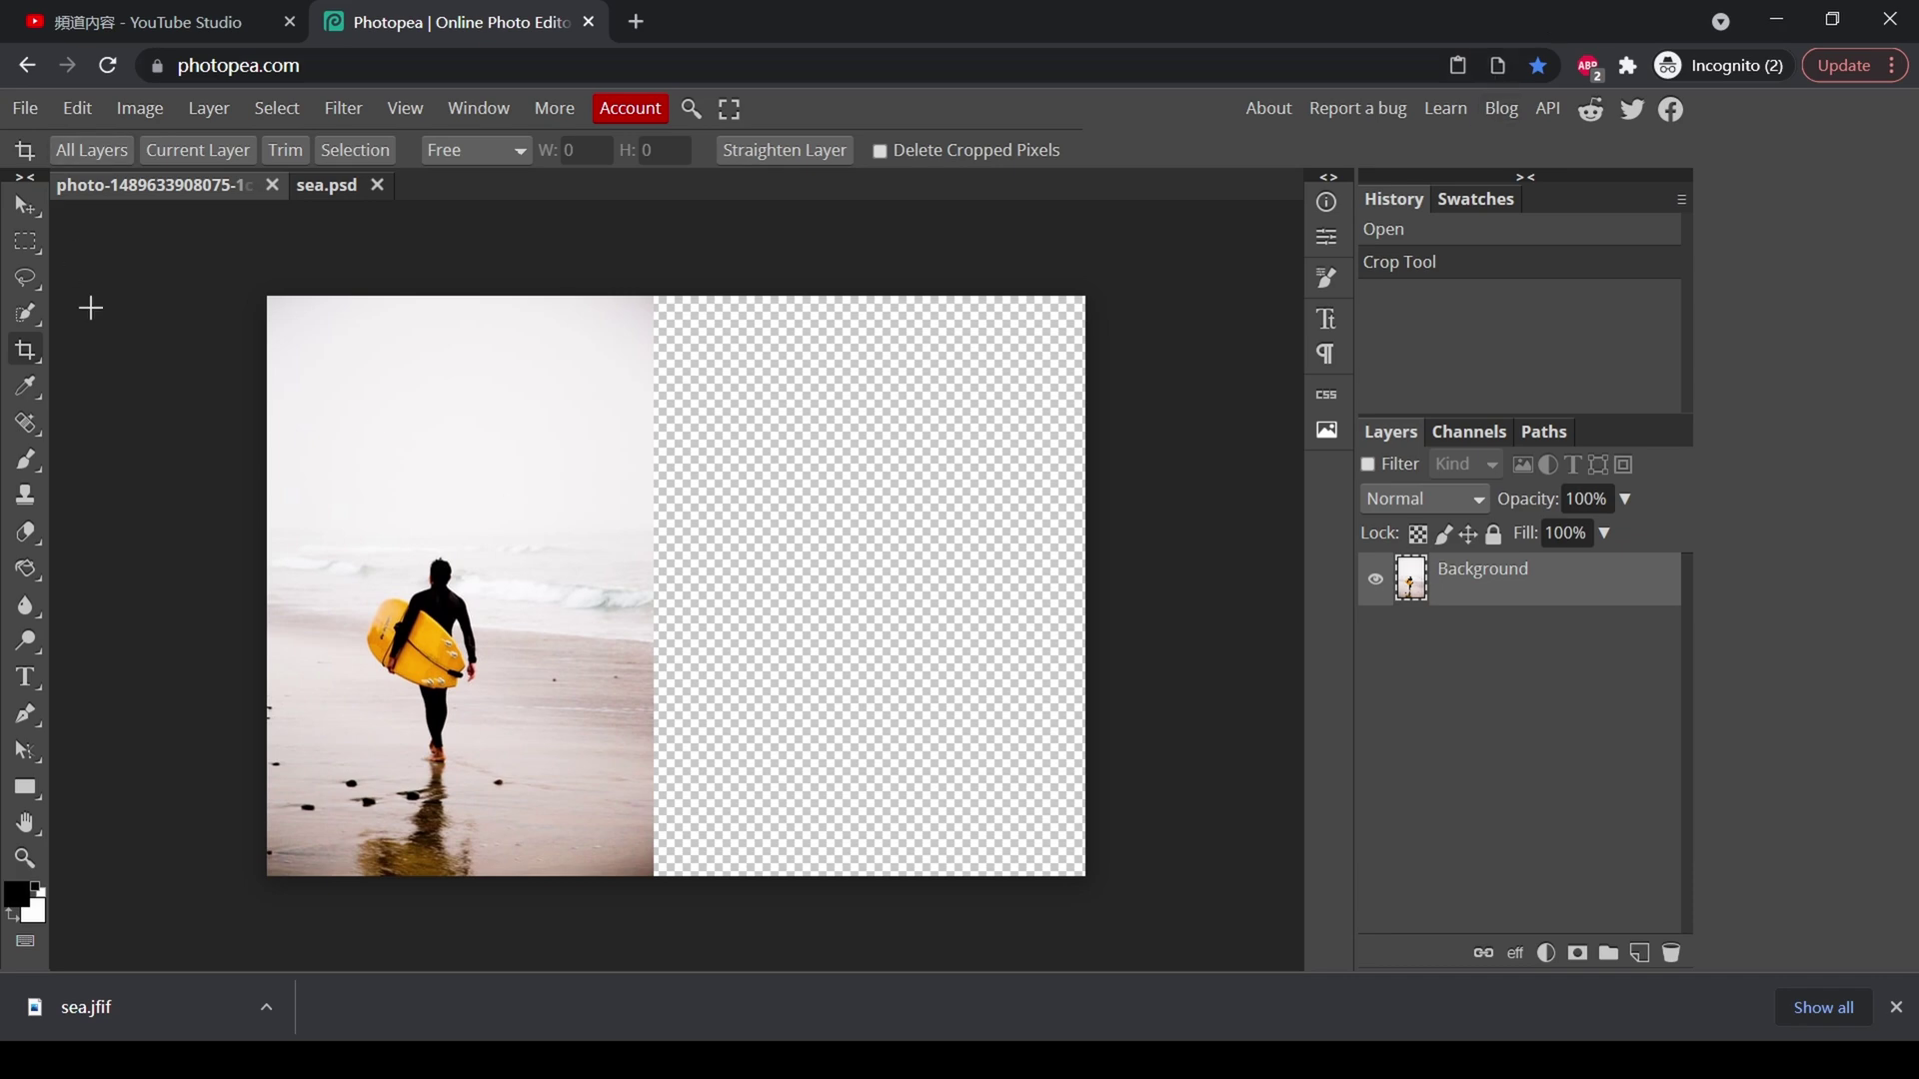
click(78, 110)
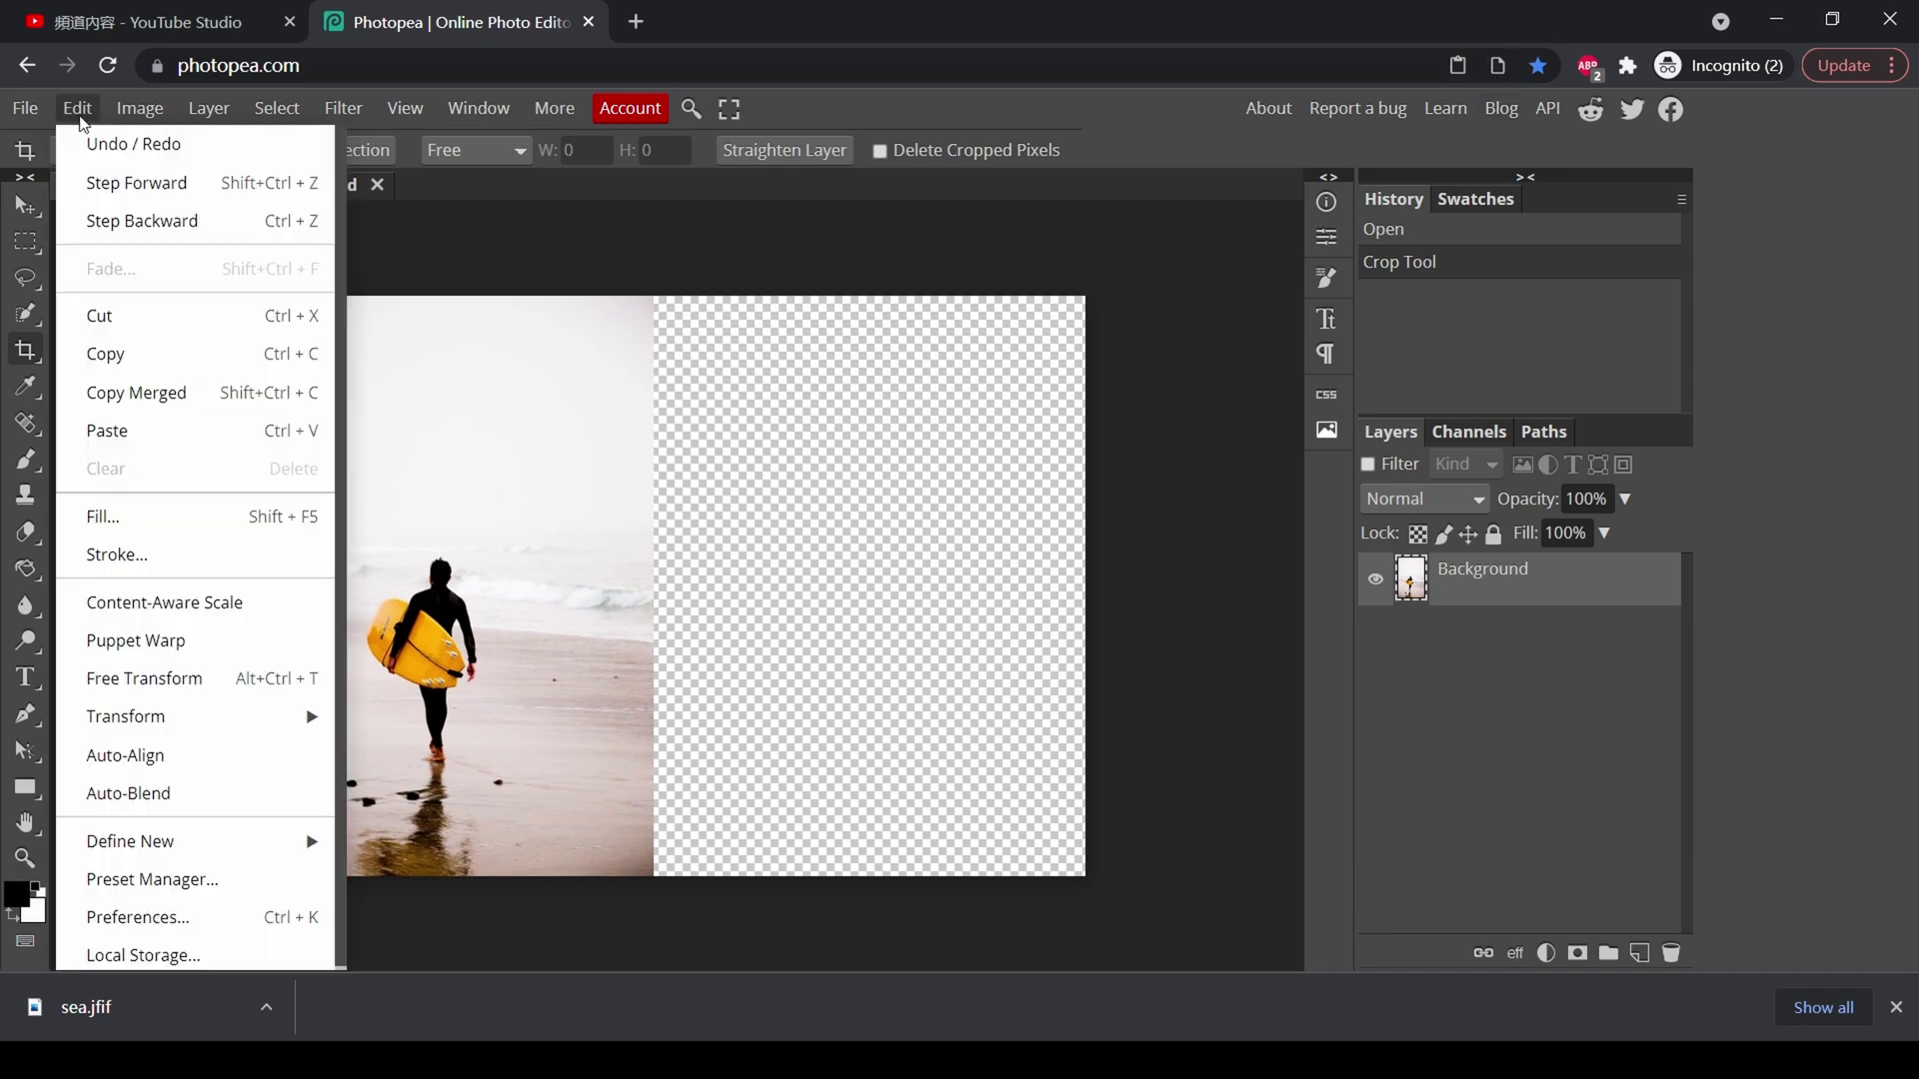
click(246, 683)
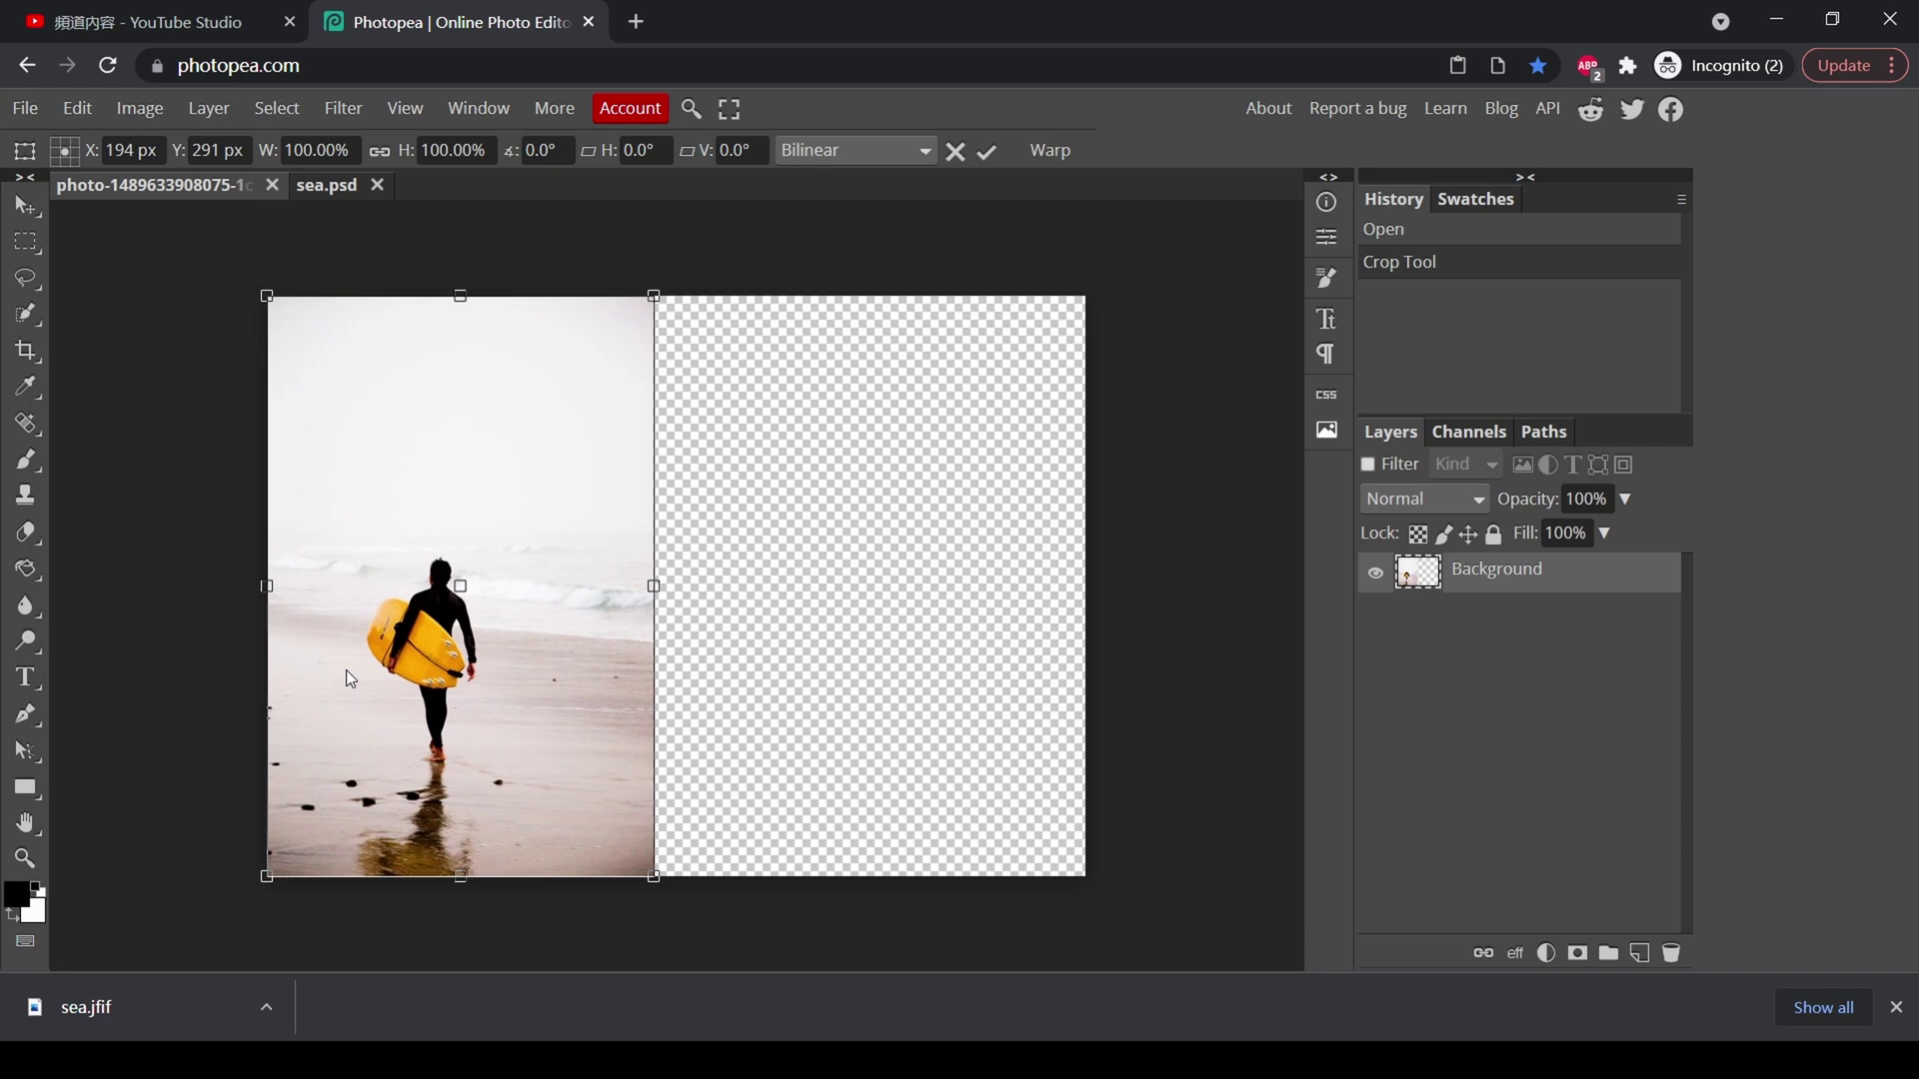
drag(653, 586, 1093, 591)
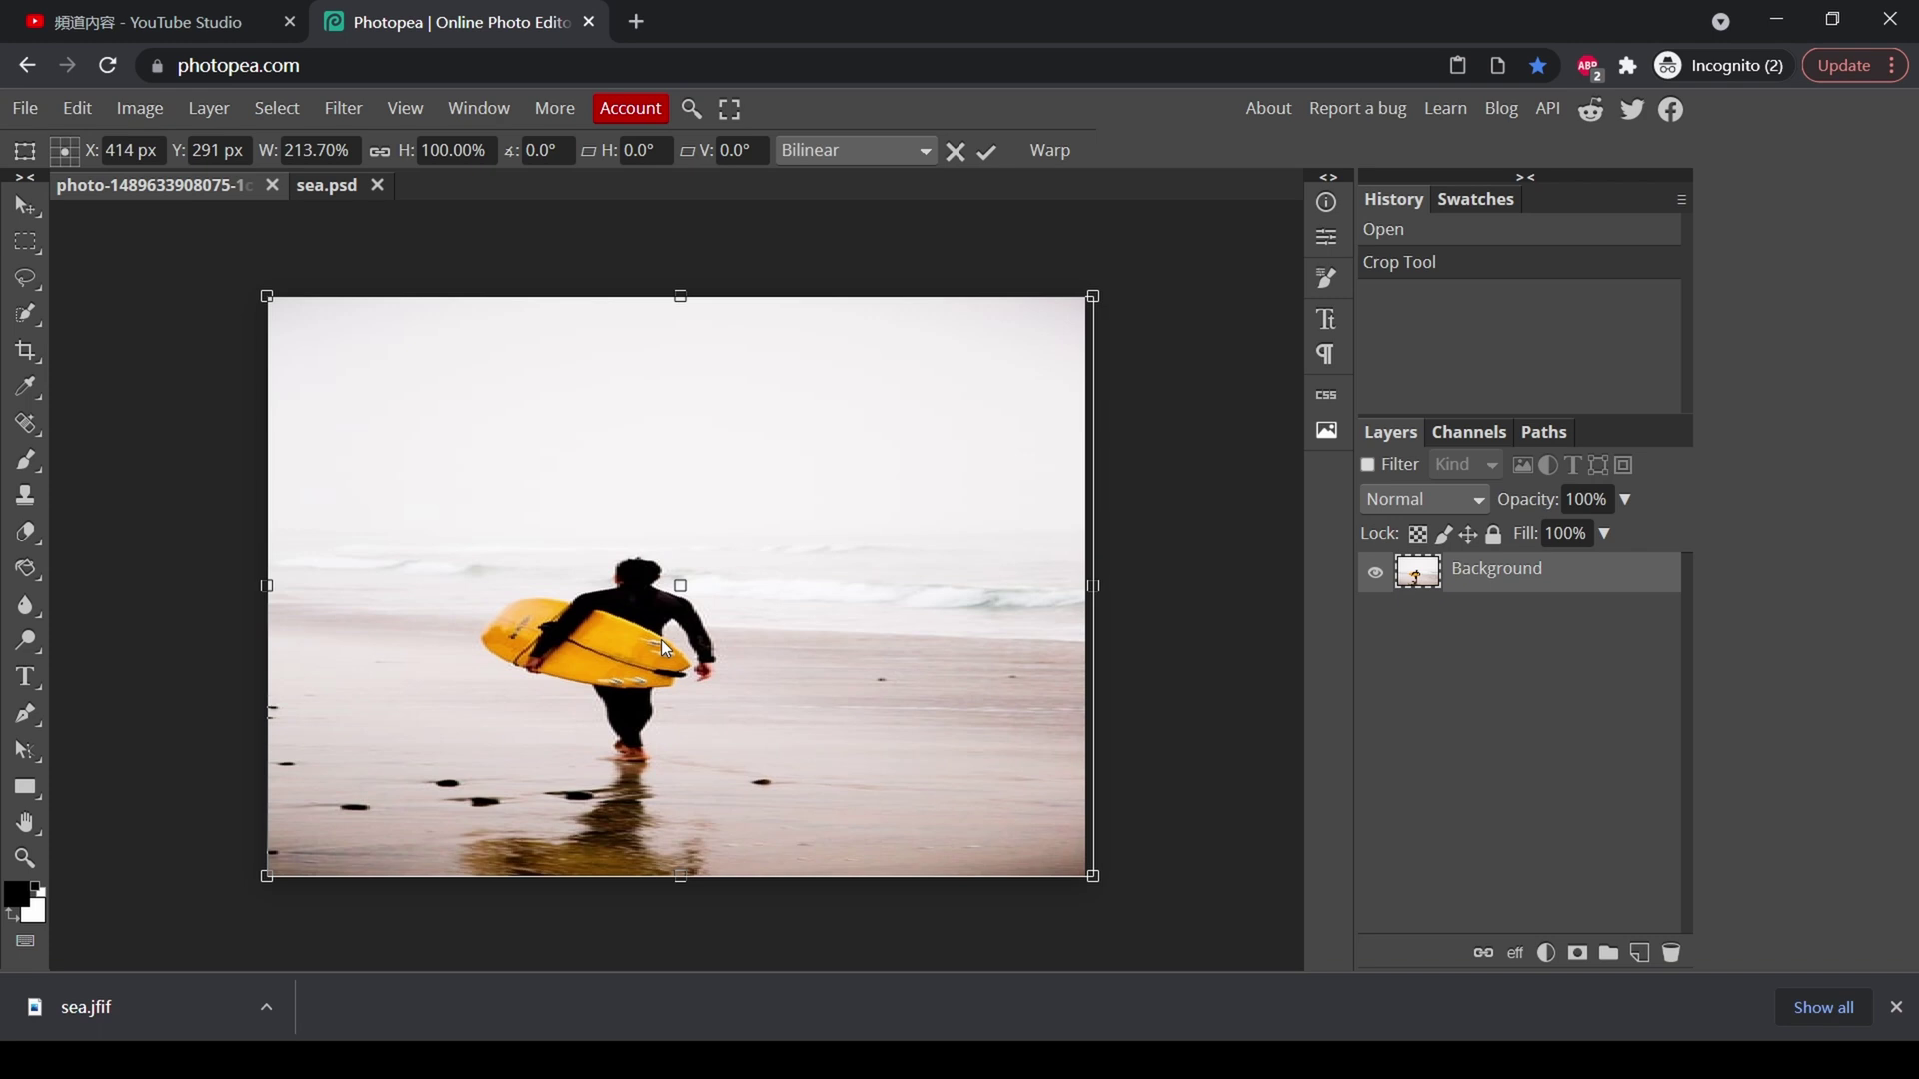
Step: Undo the plain stretch and the crop, then extend the crop area right to about 864 × 581 px
key(Return)
key(ctrl+z)
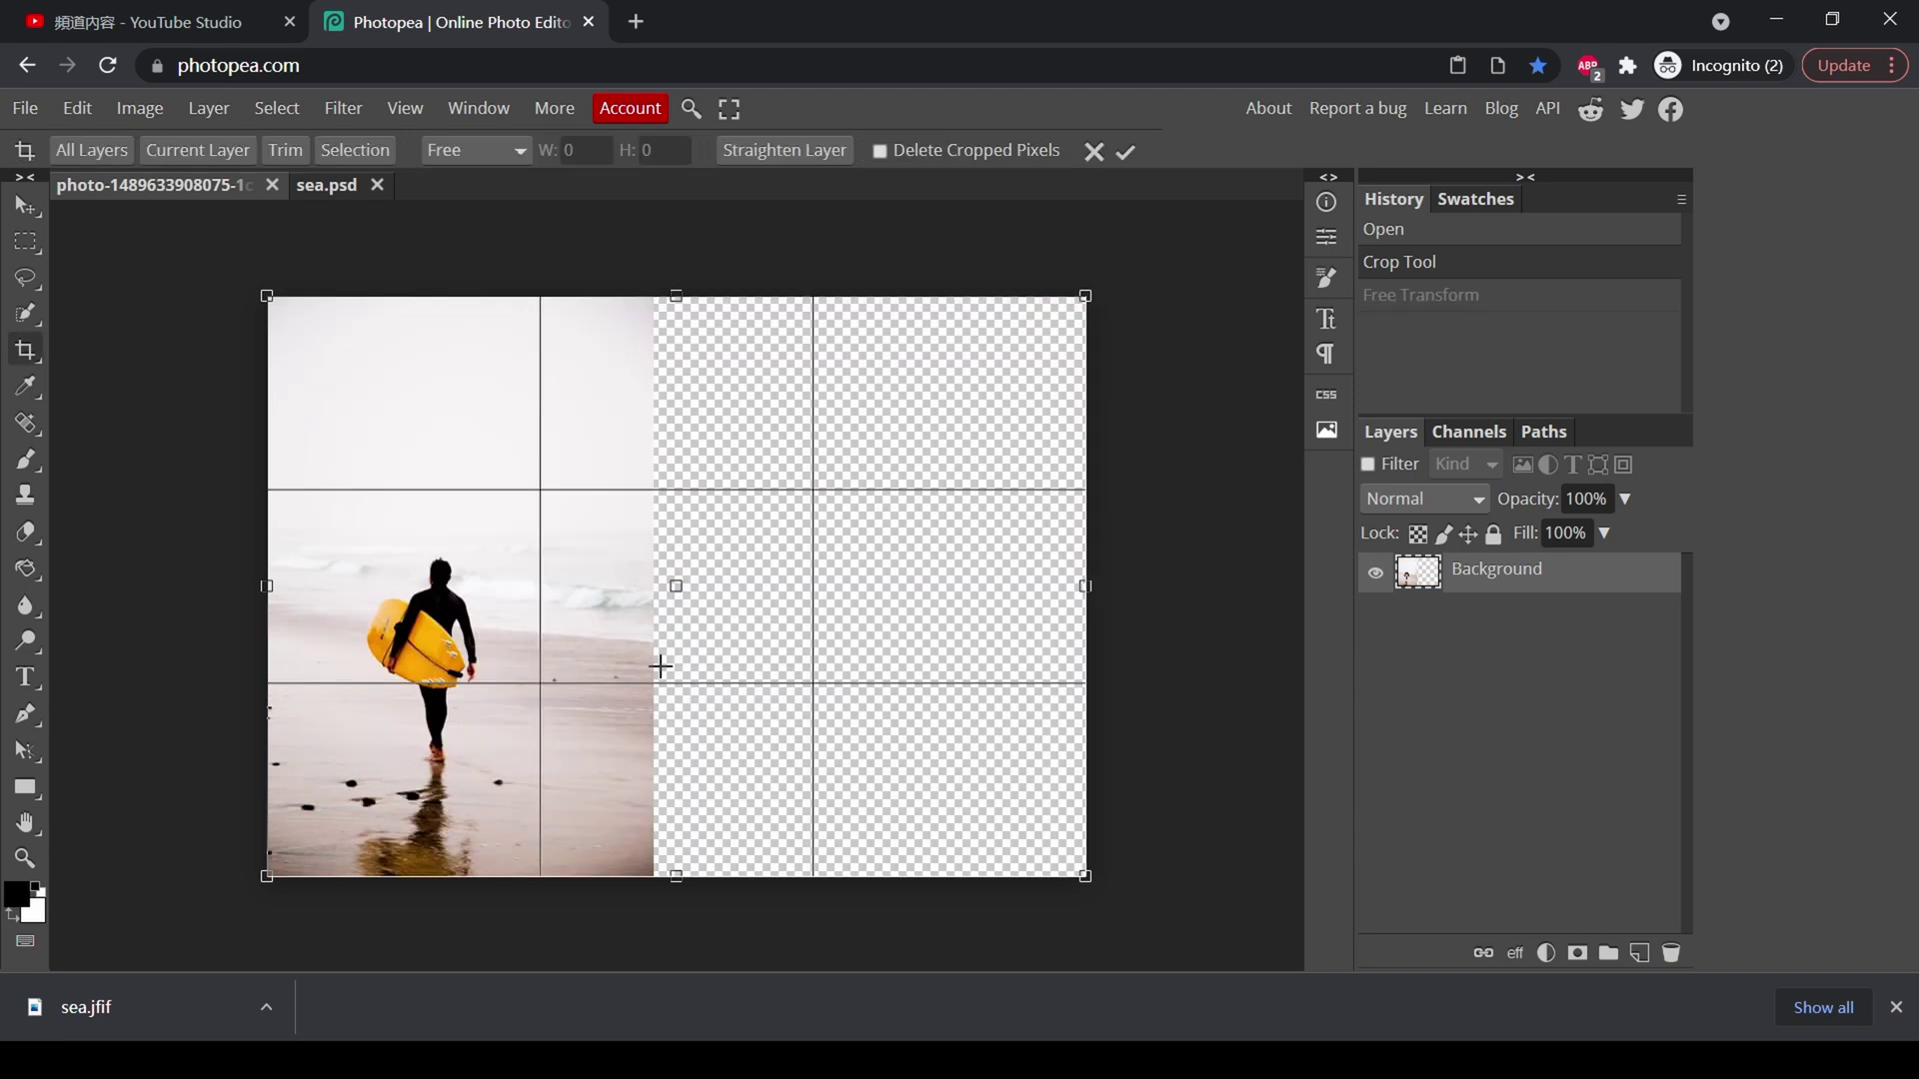
key(ctrl+z)
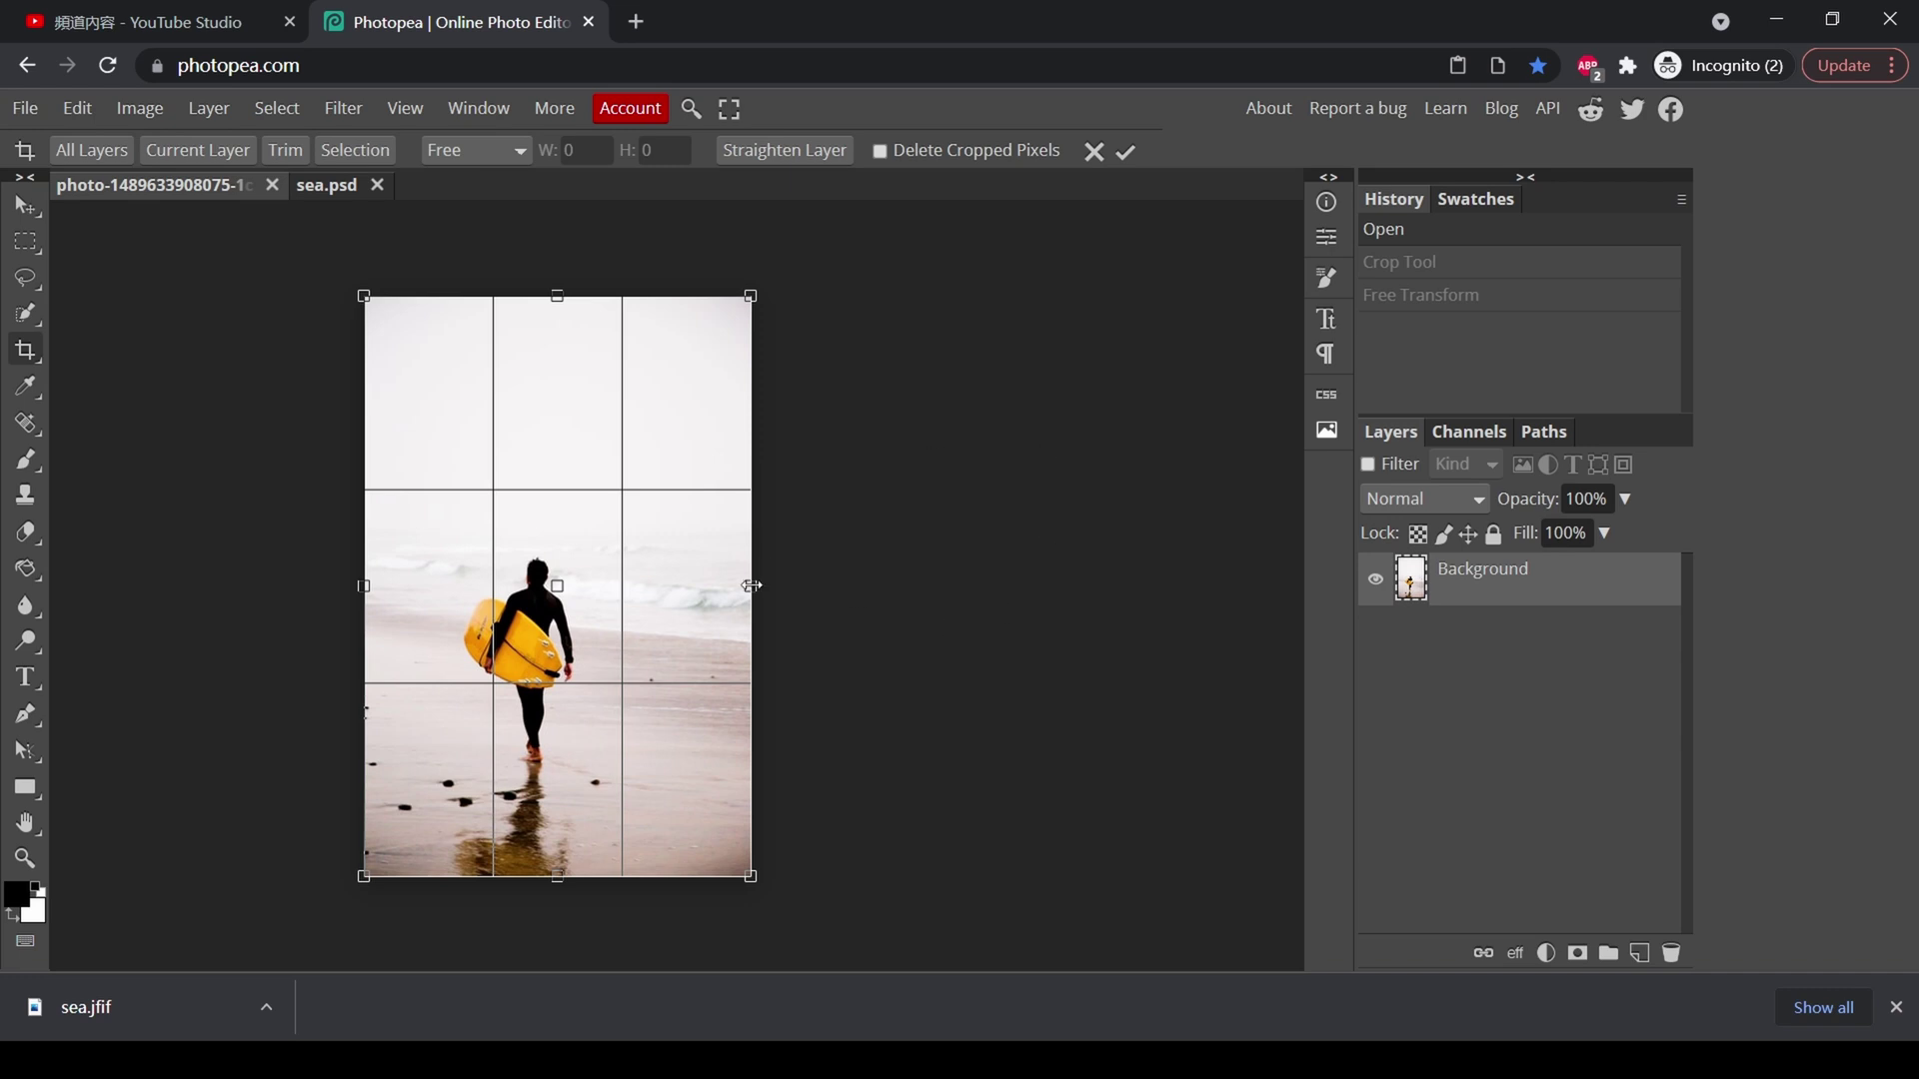
drag(752, 586, 1235, 585)
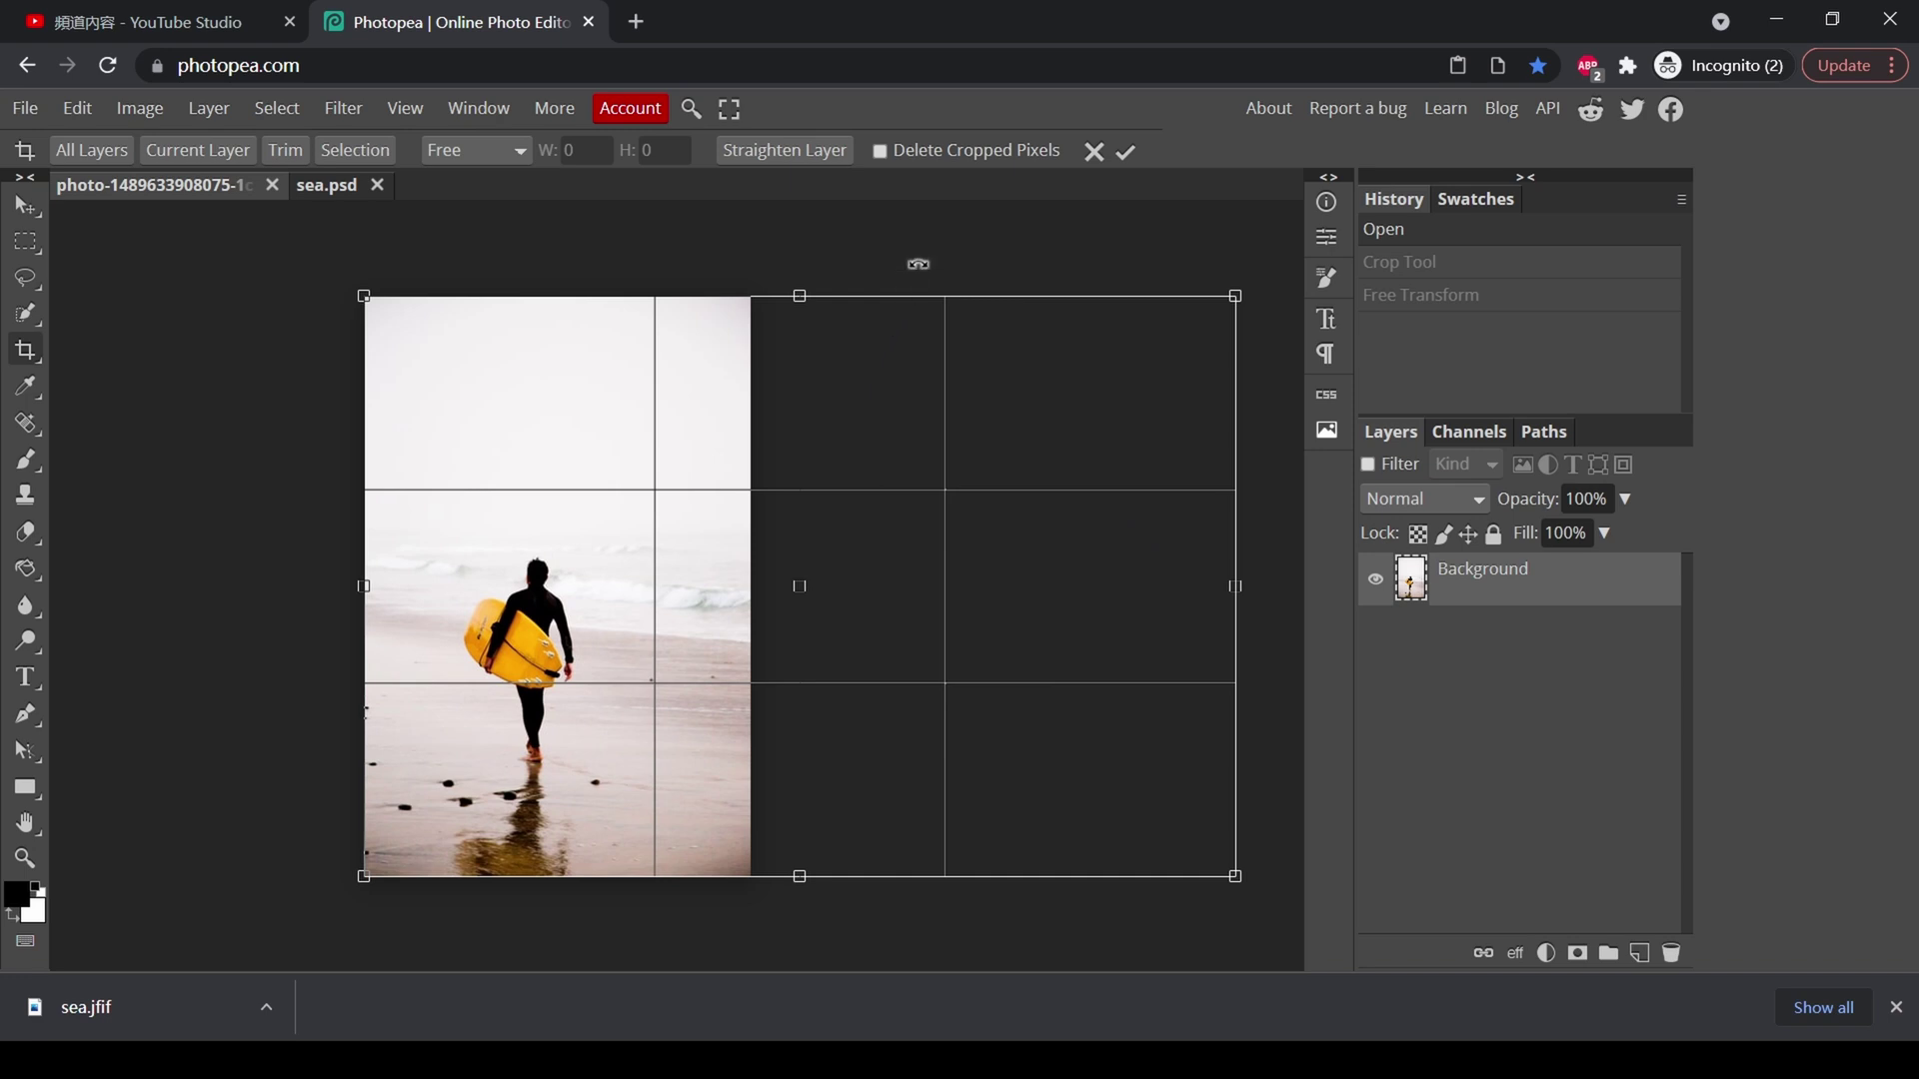
Step: Commit the wider canvas, then Content-Aware Scale the surfer photo to fill the transparent area
key(Return)
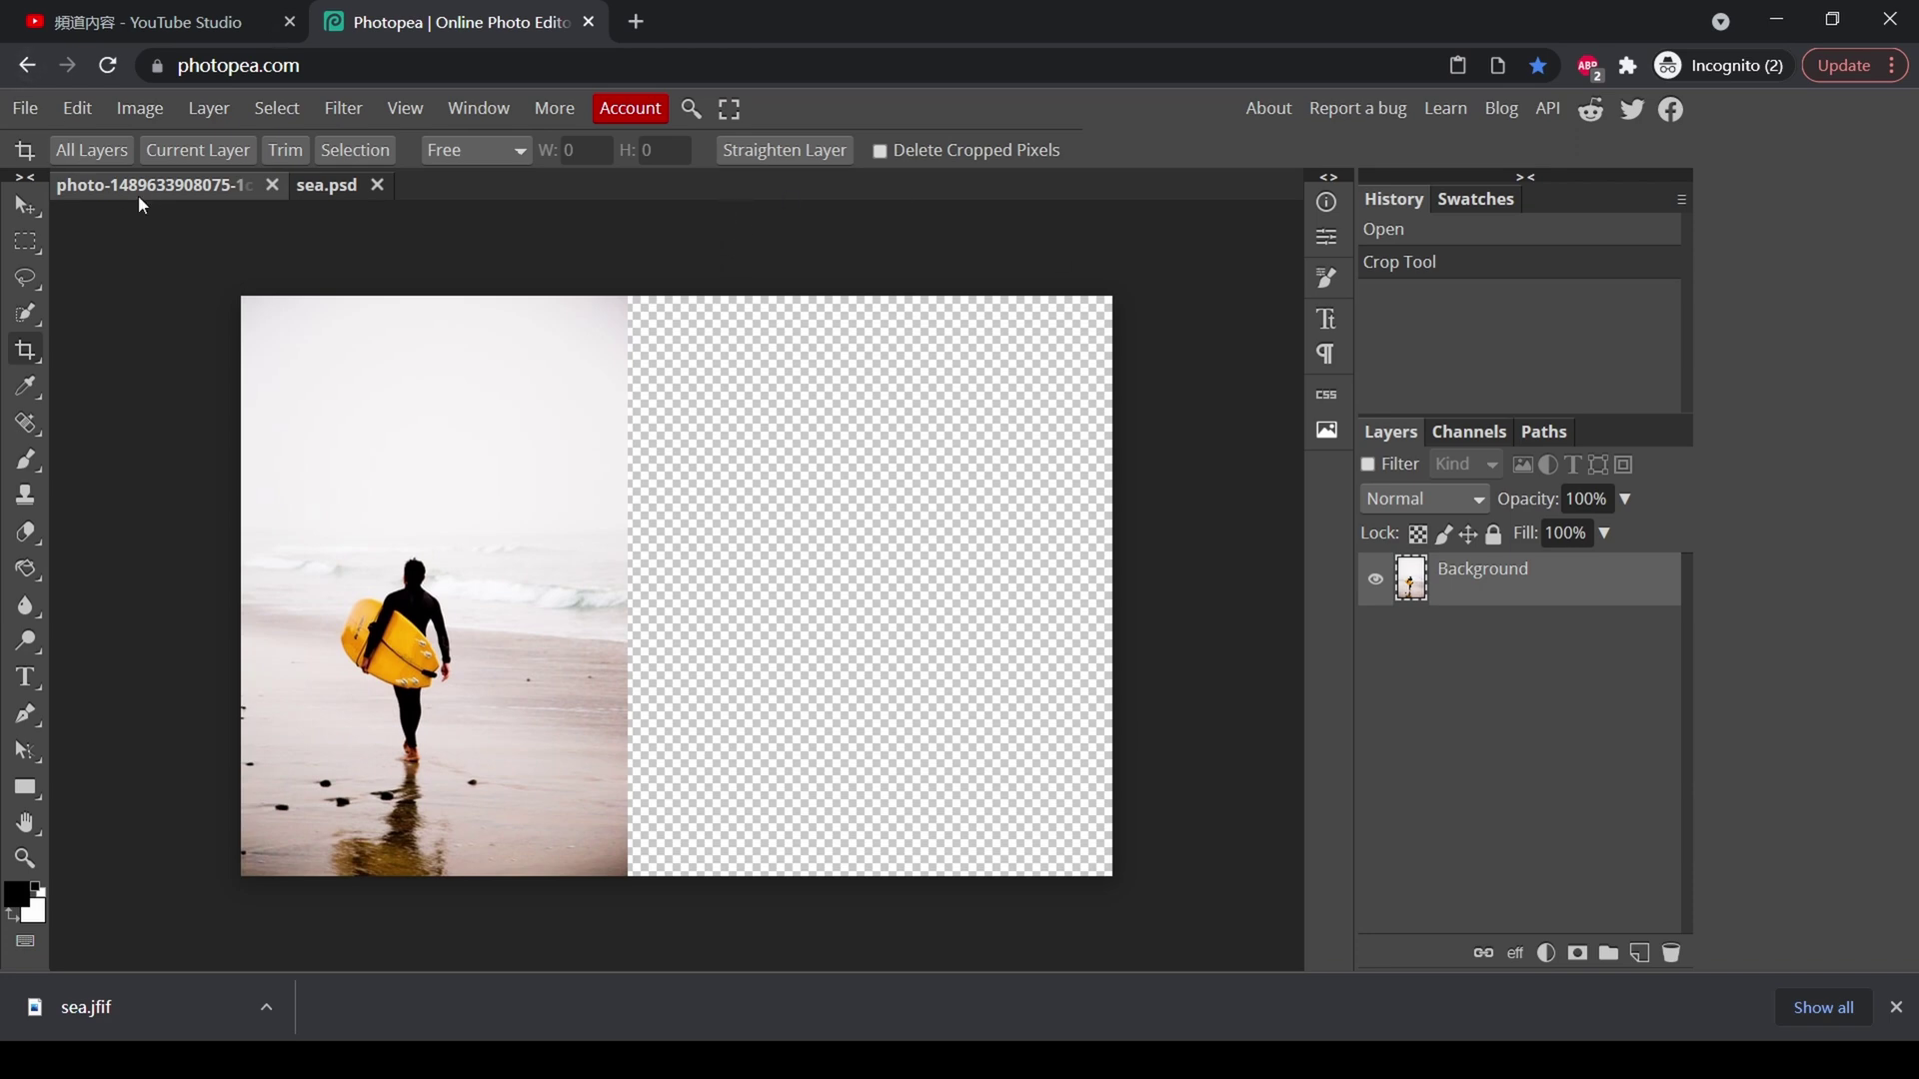
click(82, 107)
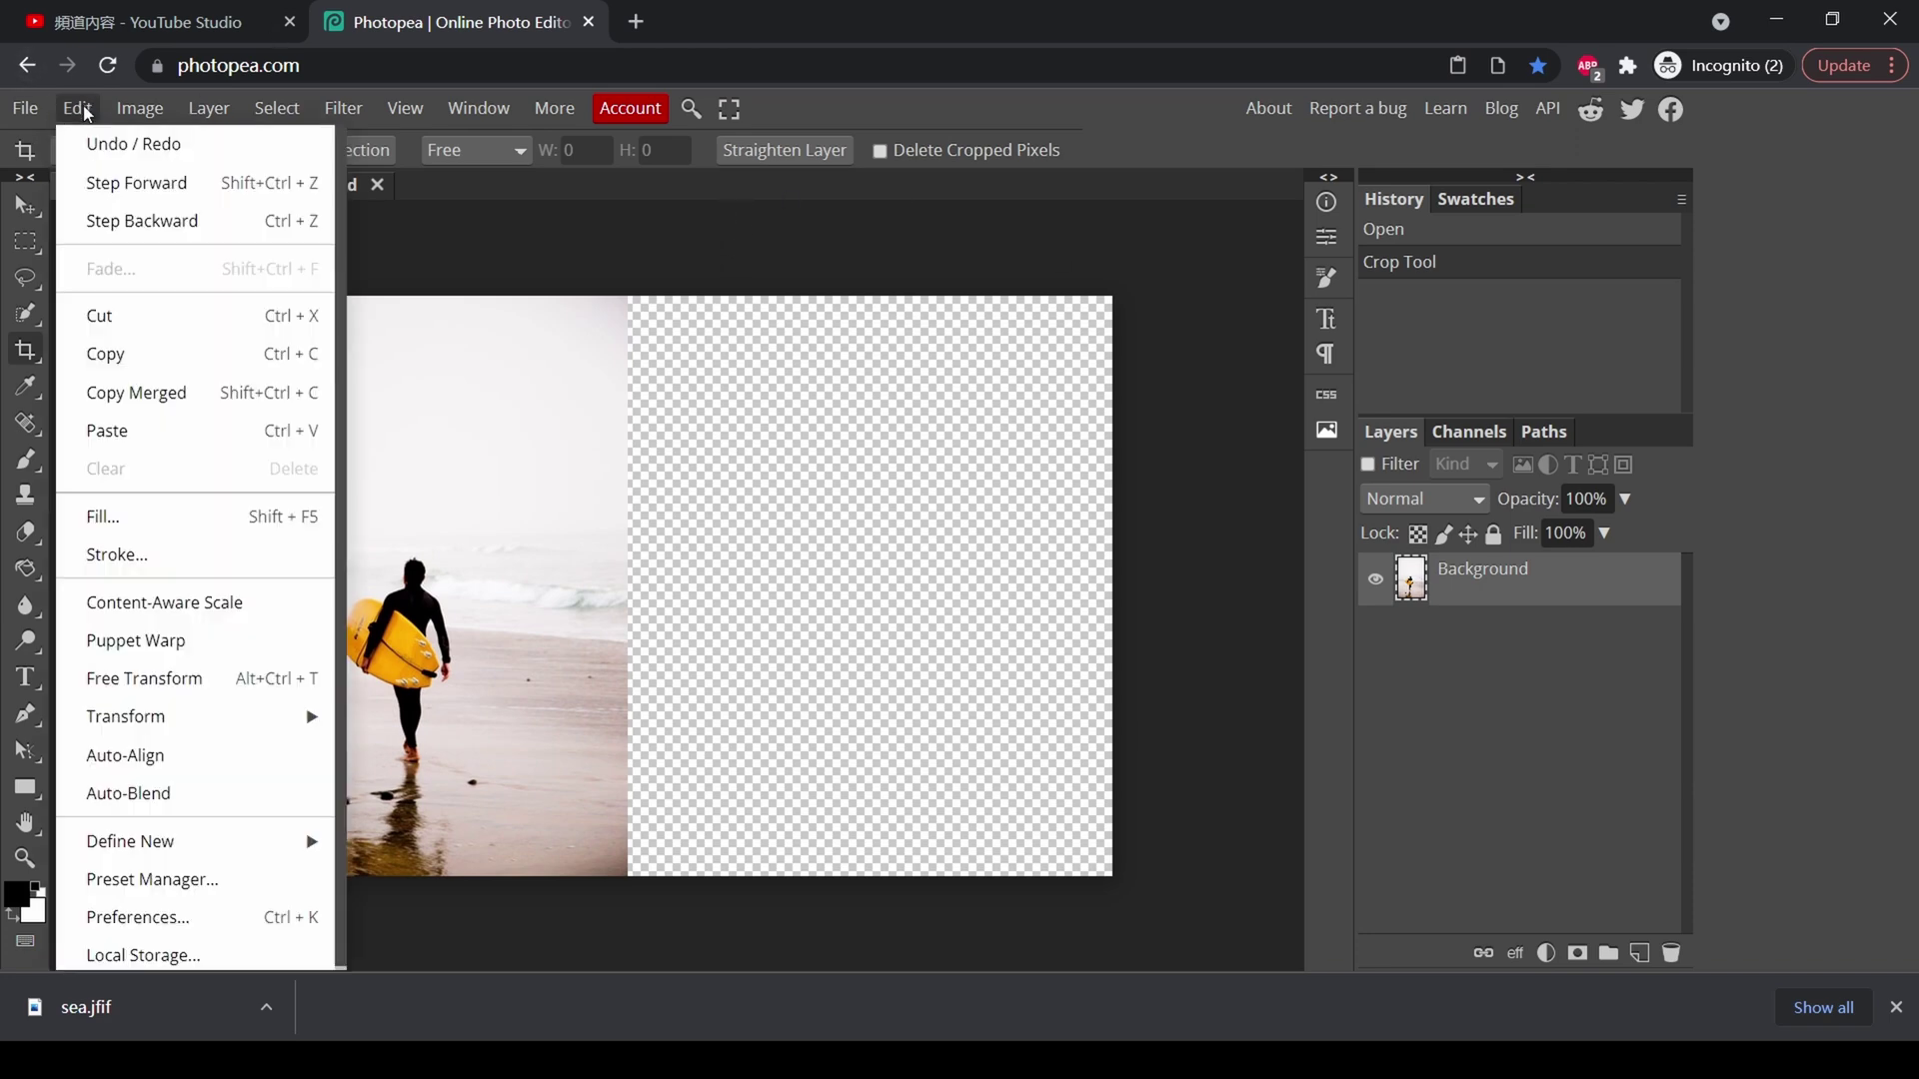
click(225, 604)
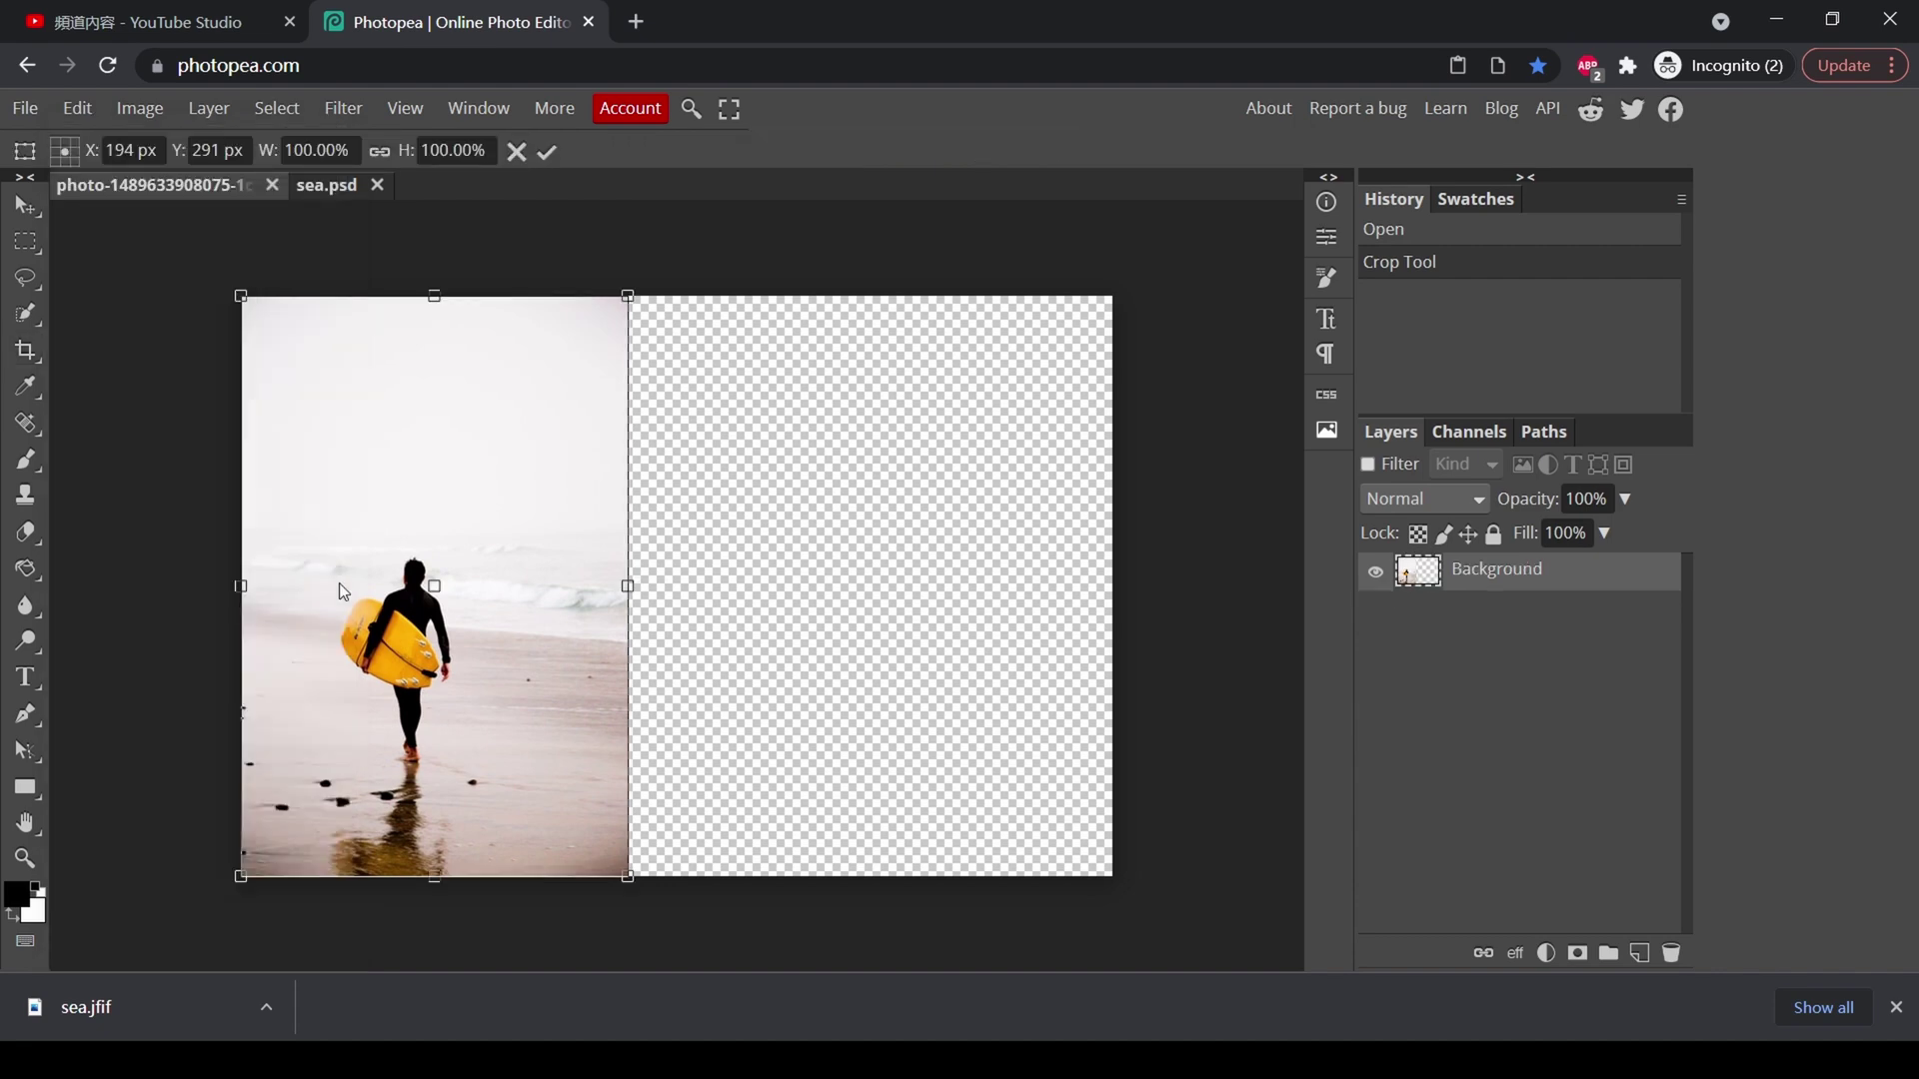
drag(627, 586, 1107, 596)
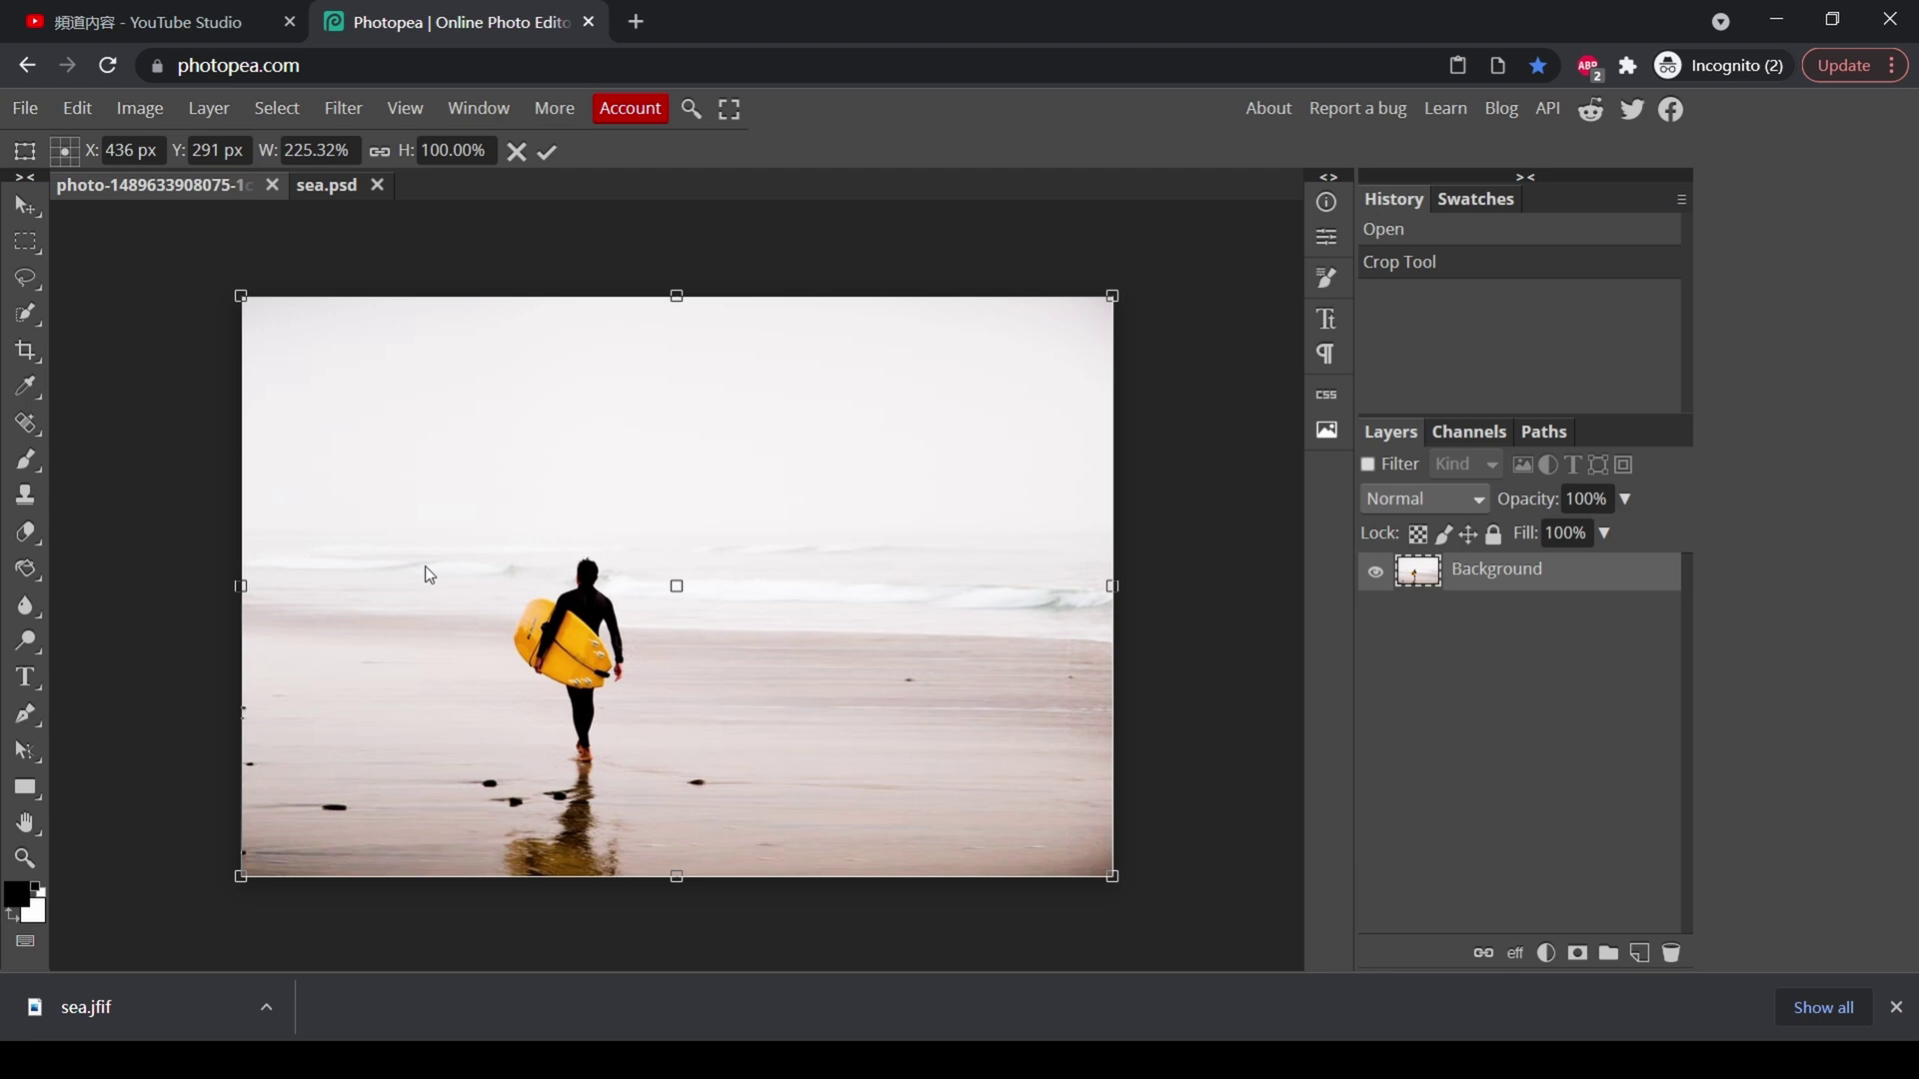
key(Return)
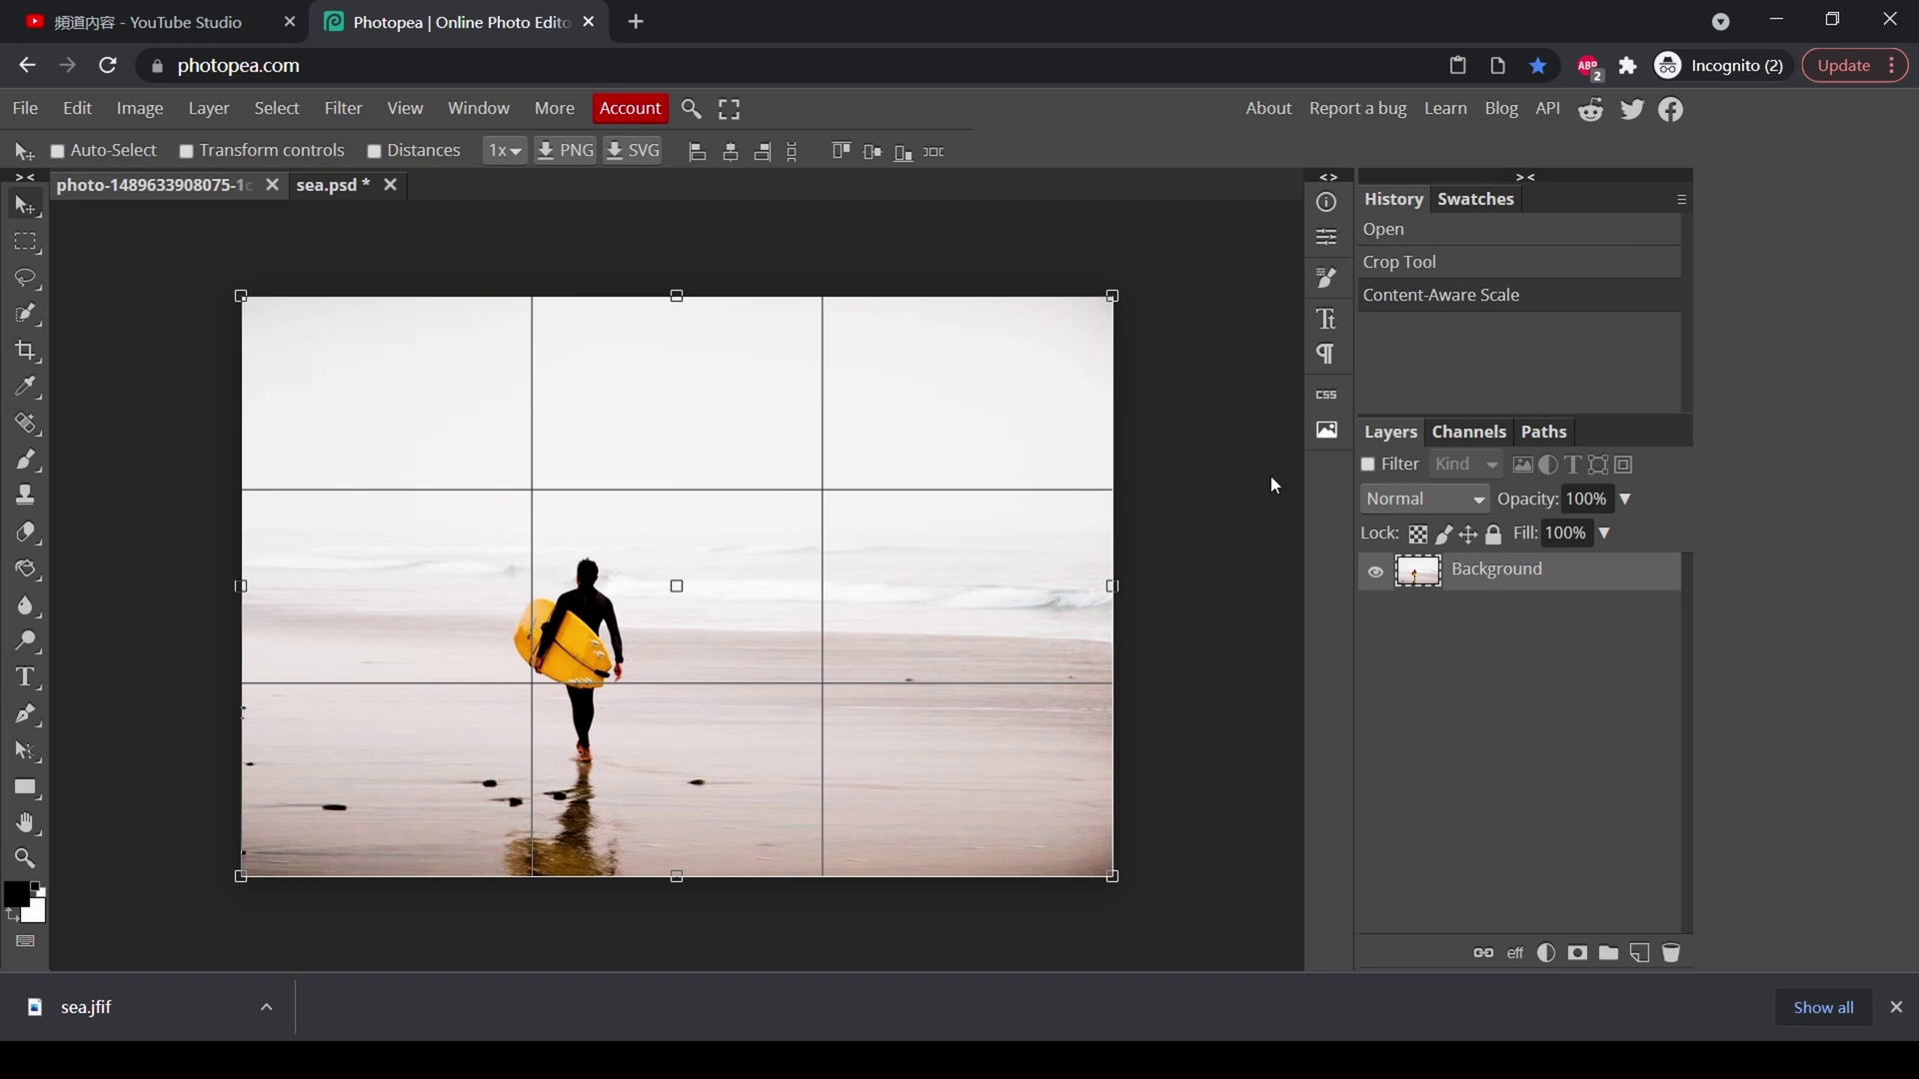
Step: In sea.psd, crop the canvas far wider to the right, leaving a broad transparent strip
click(340, 187)
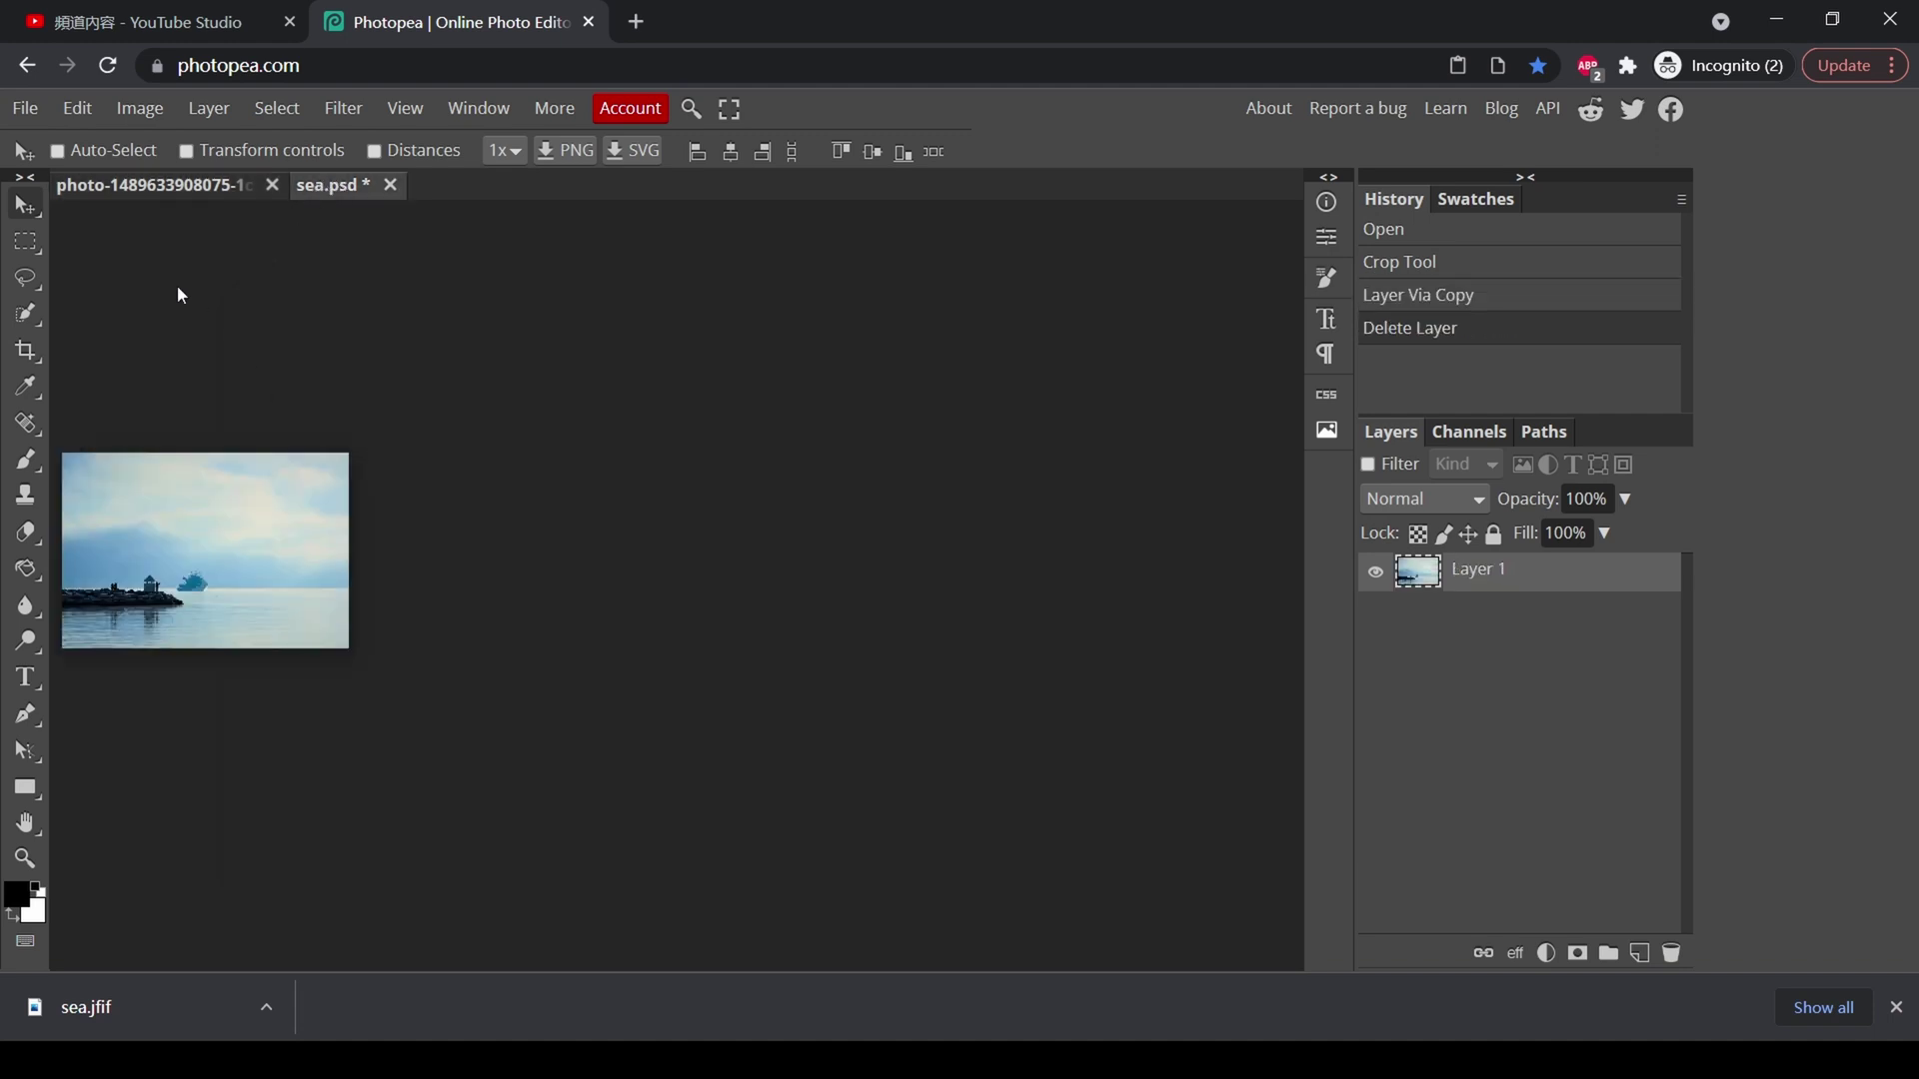
click(44, 352)
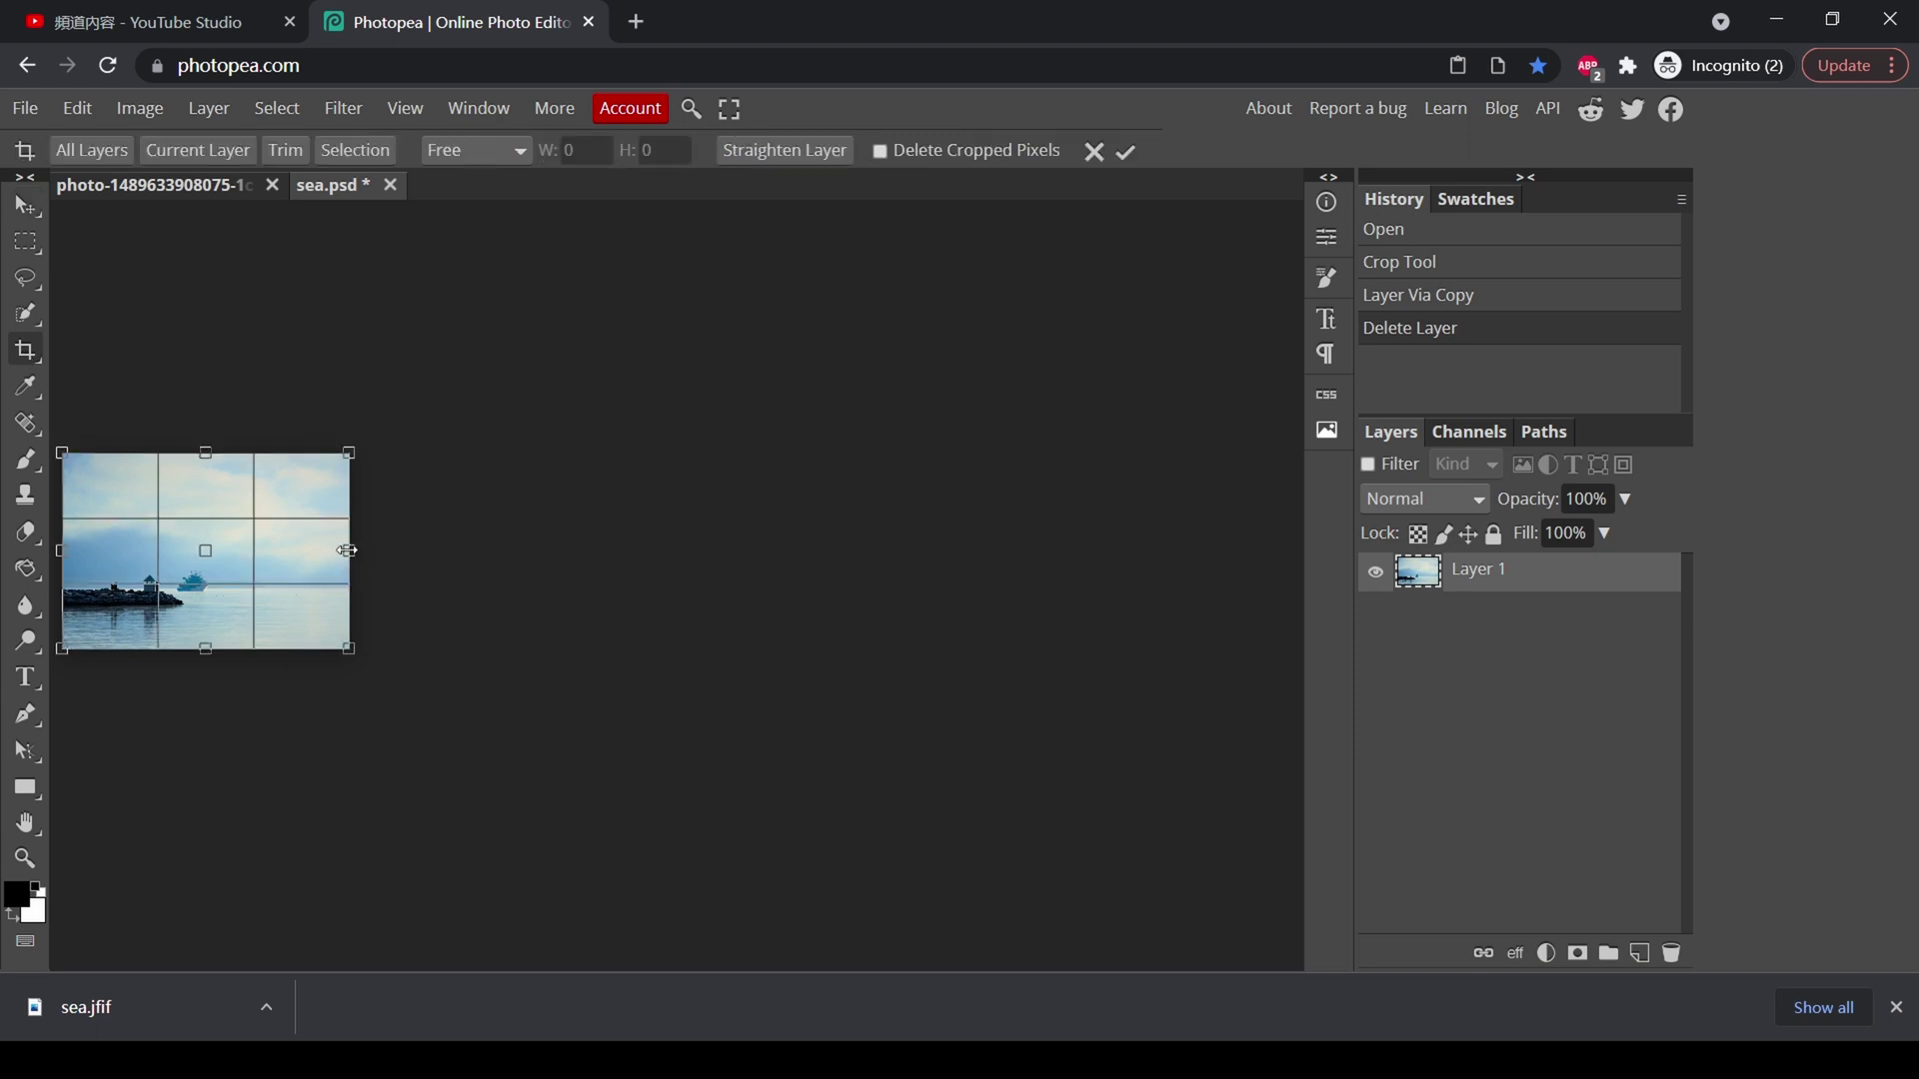
drag(348, 551, 1296, 563)
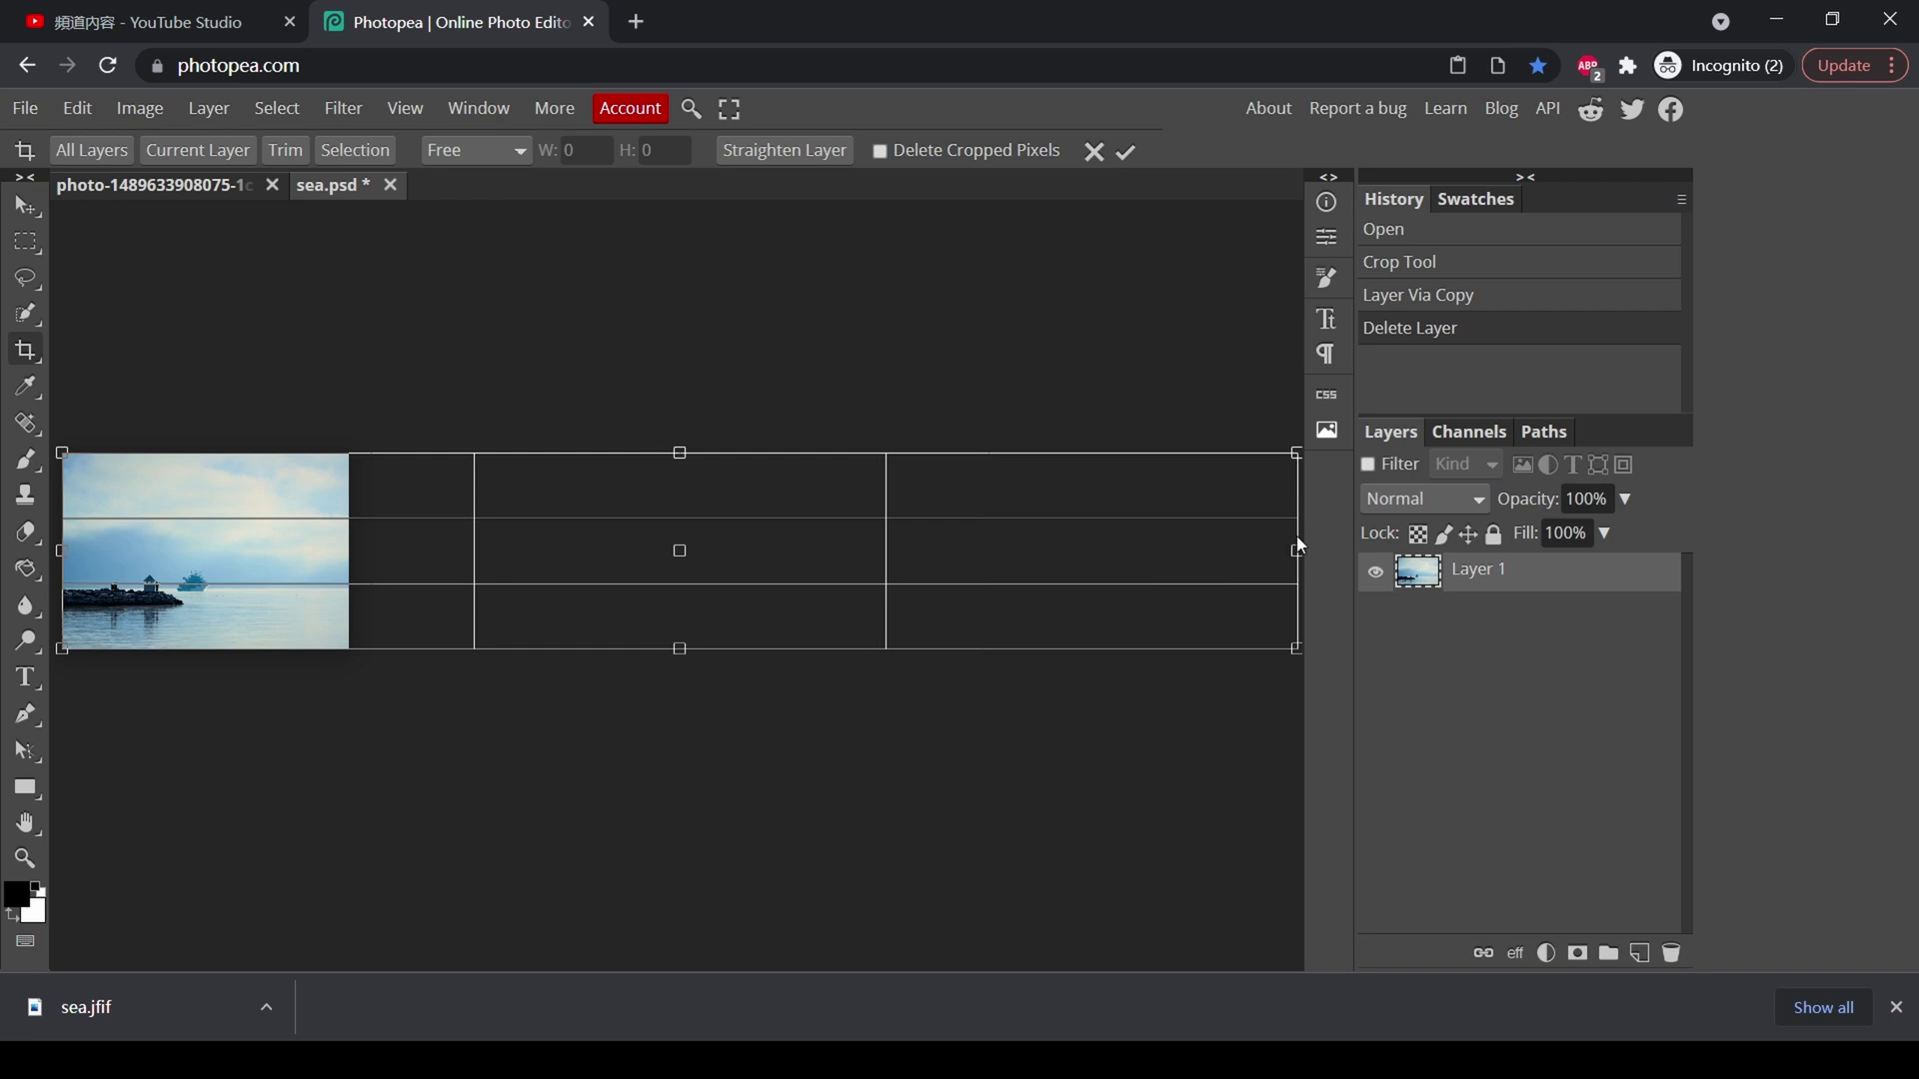
key(Return)
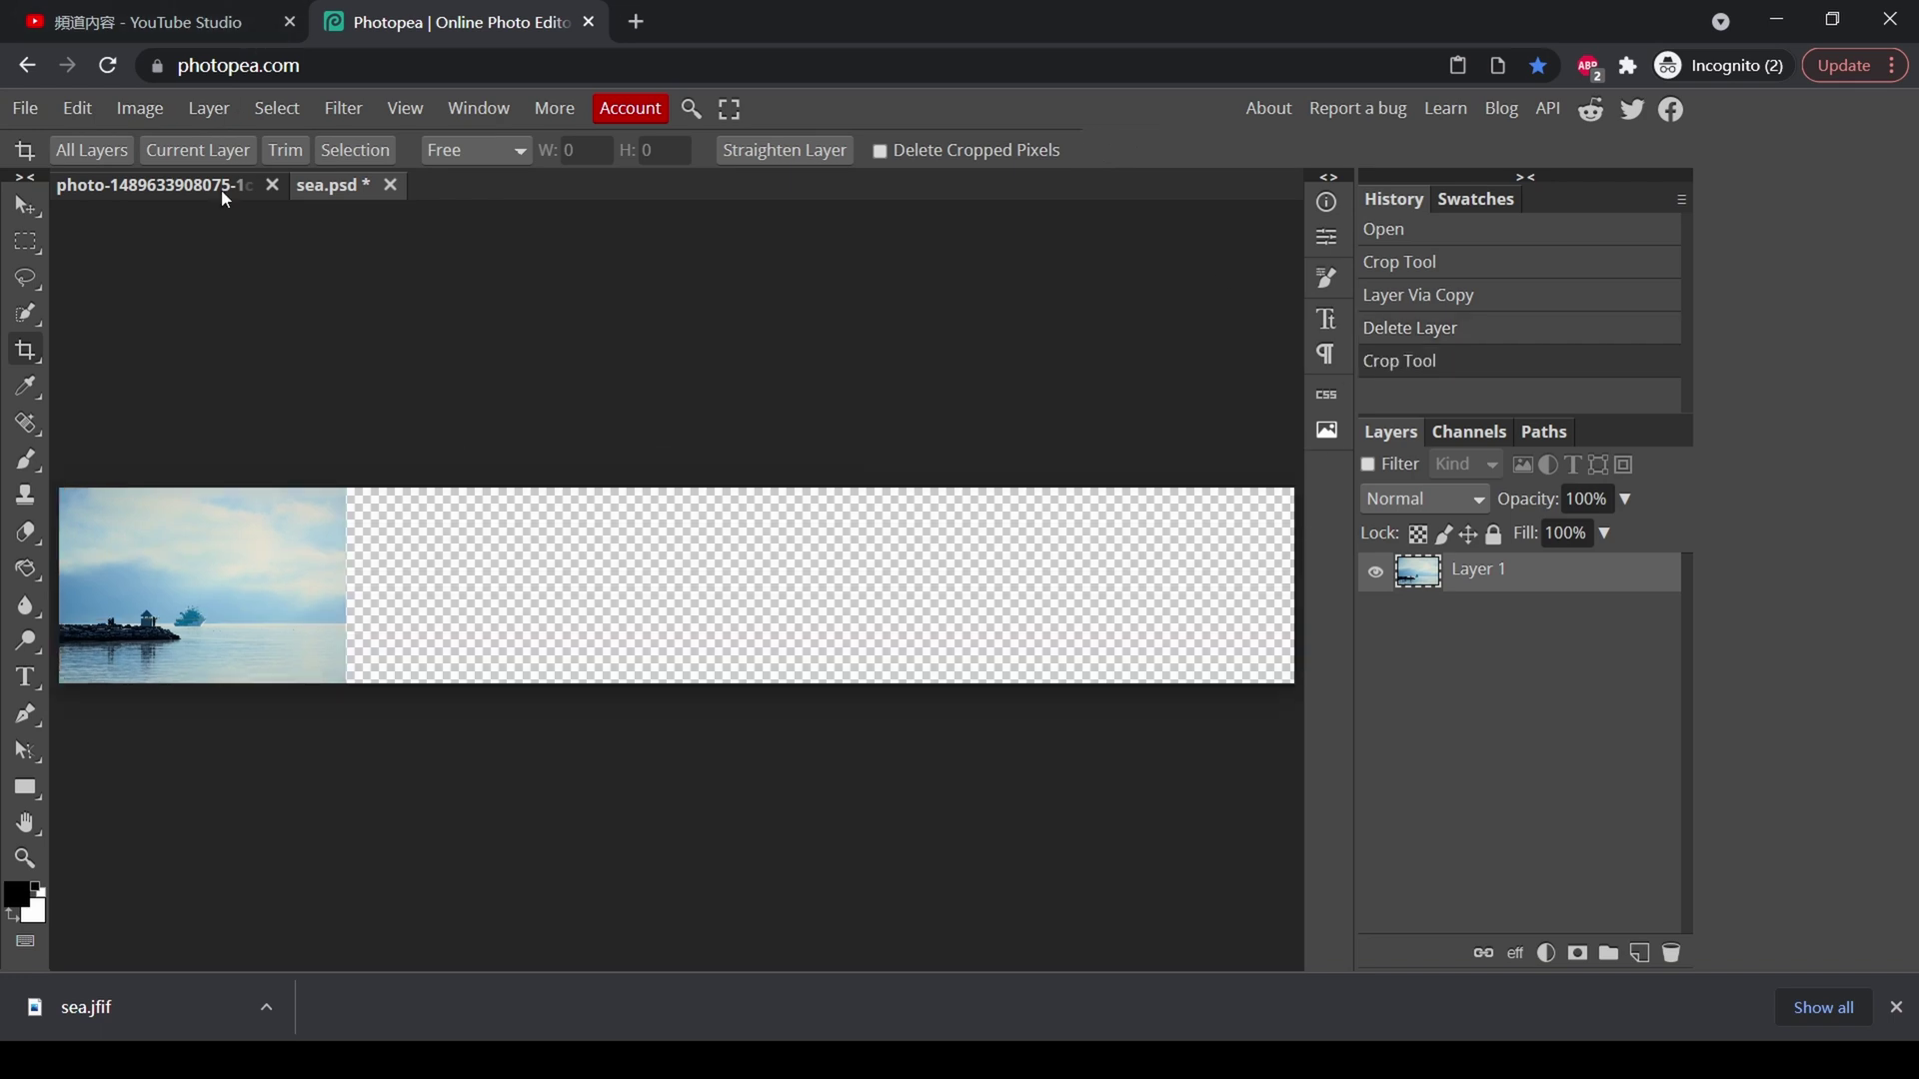
click(88, 108)
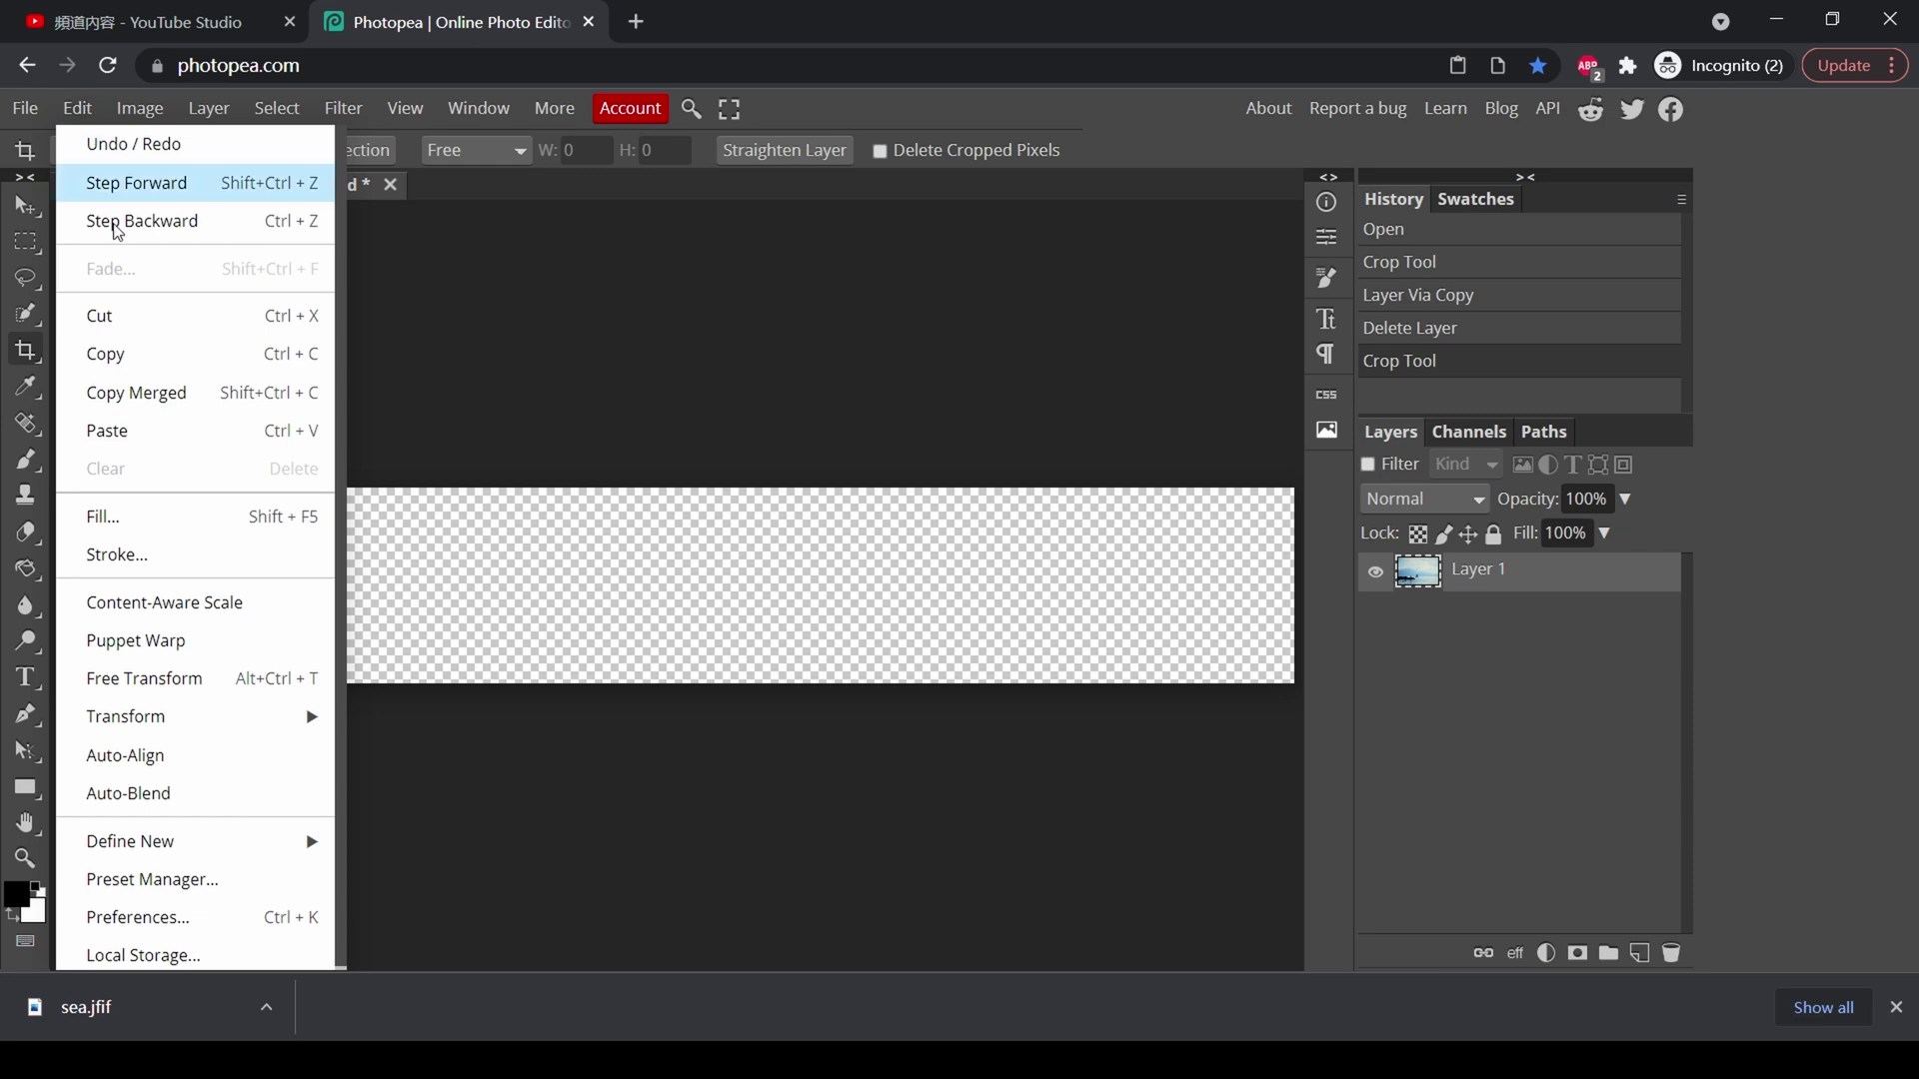
click(216, 598)
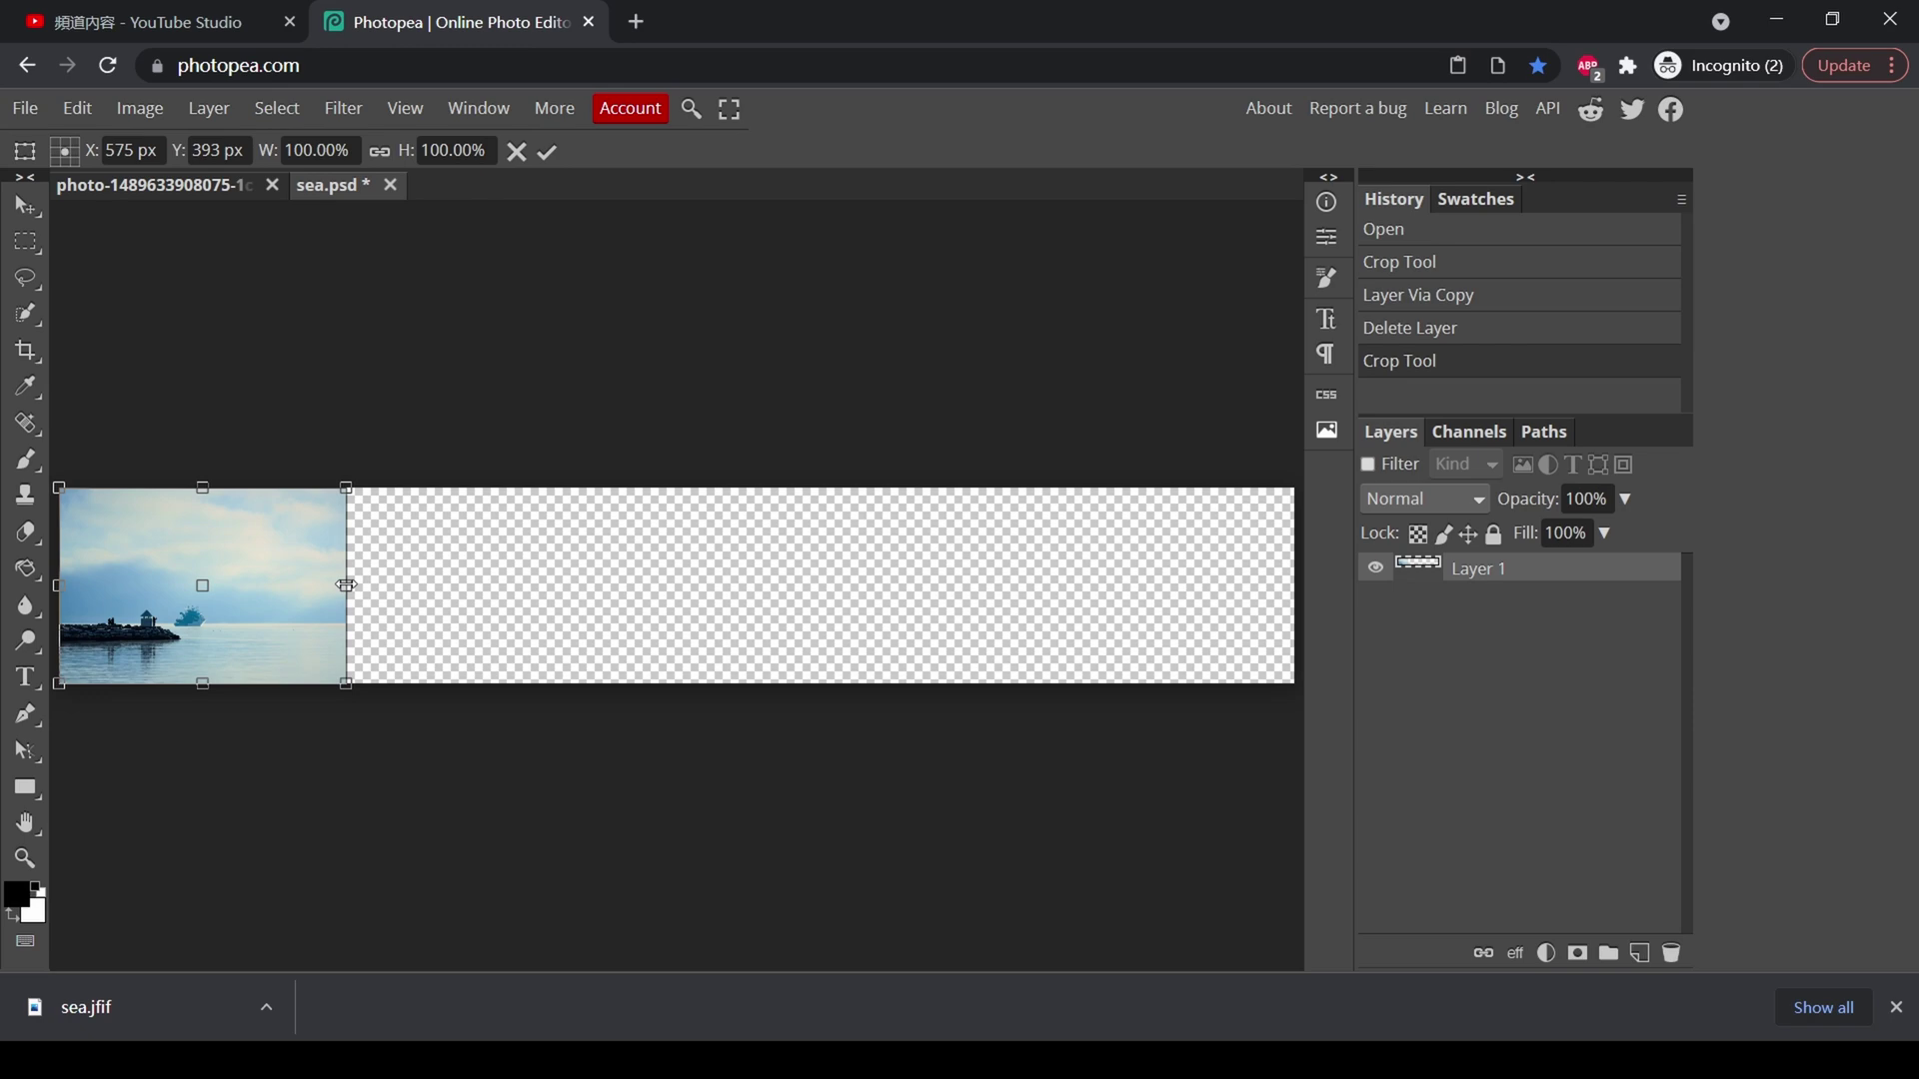
drag(346, 587, 346, 586)
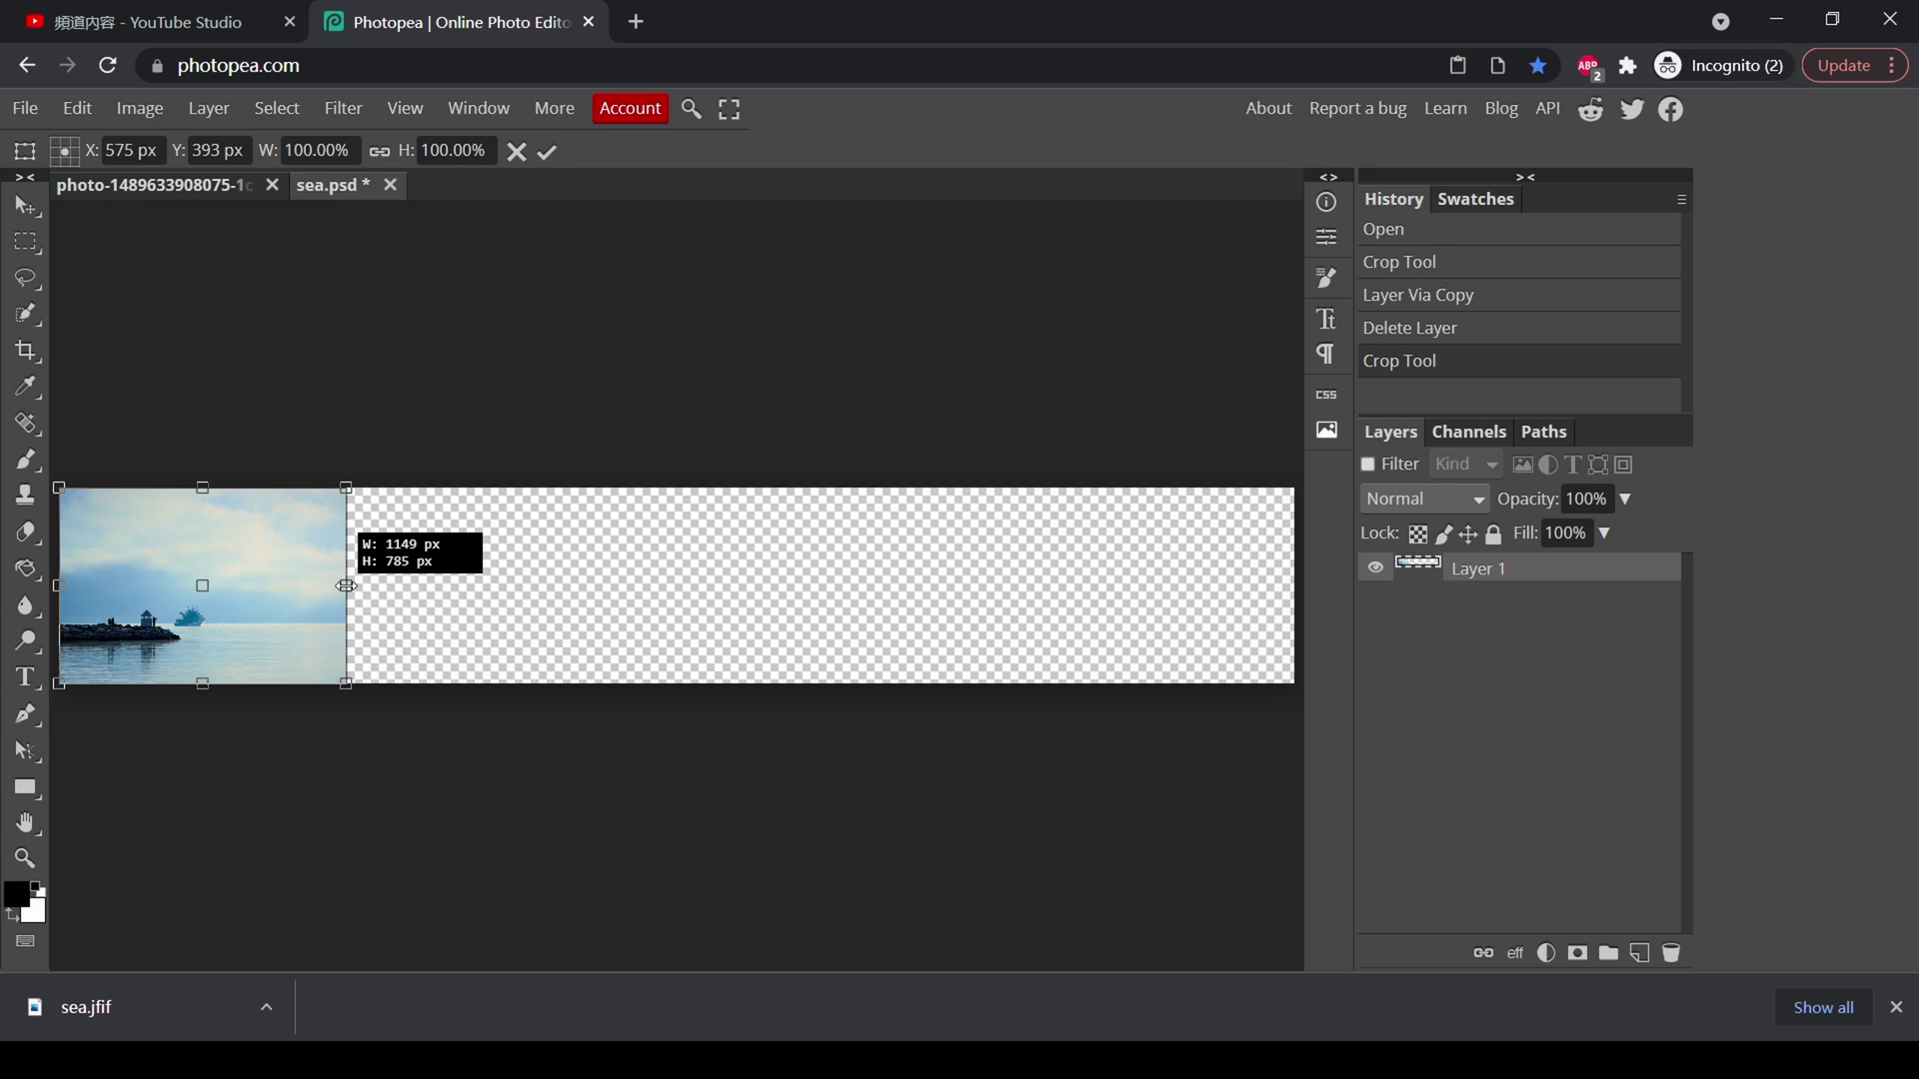
drag(346, 587, 1295, 588)
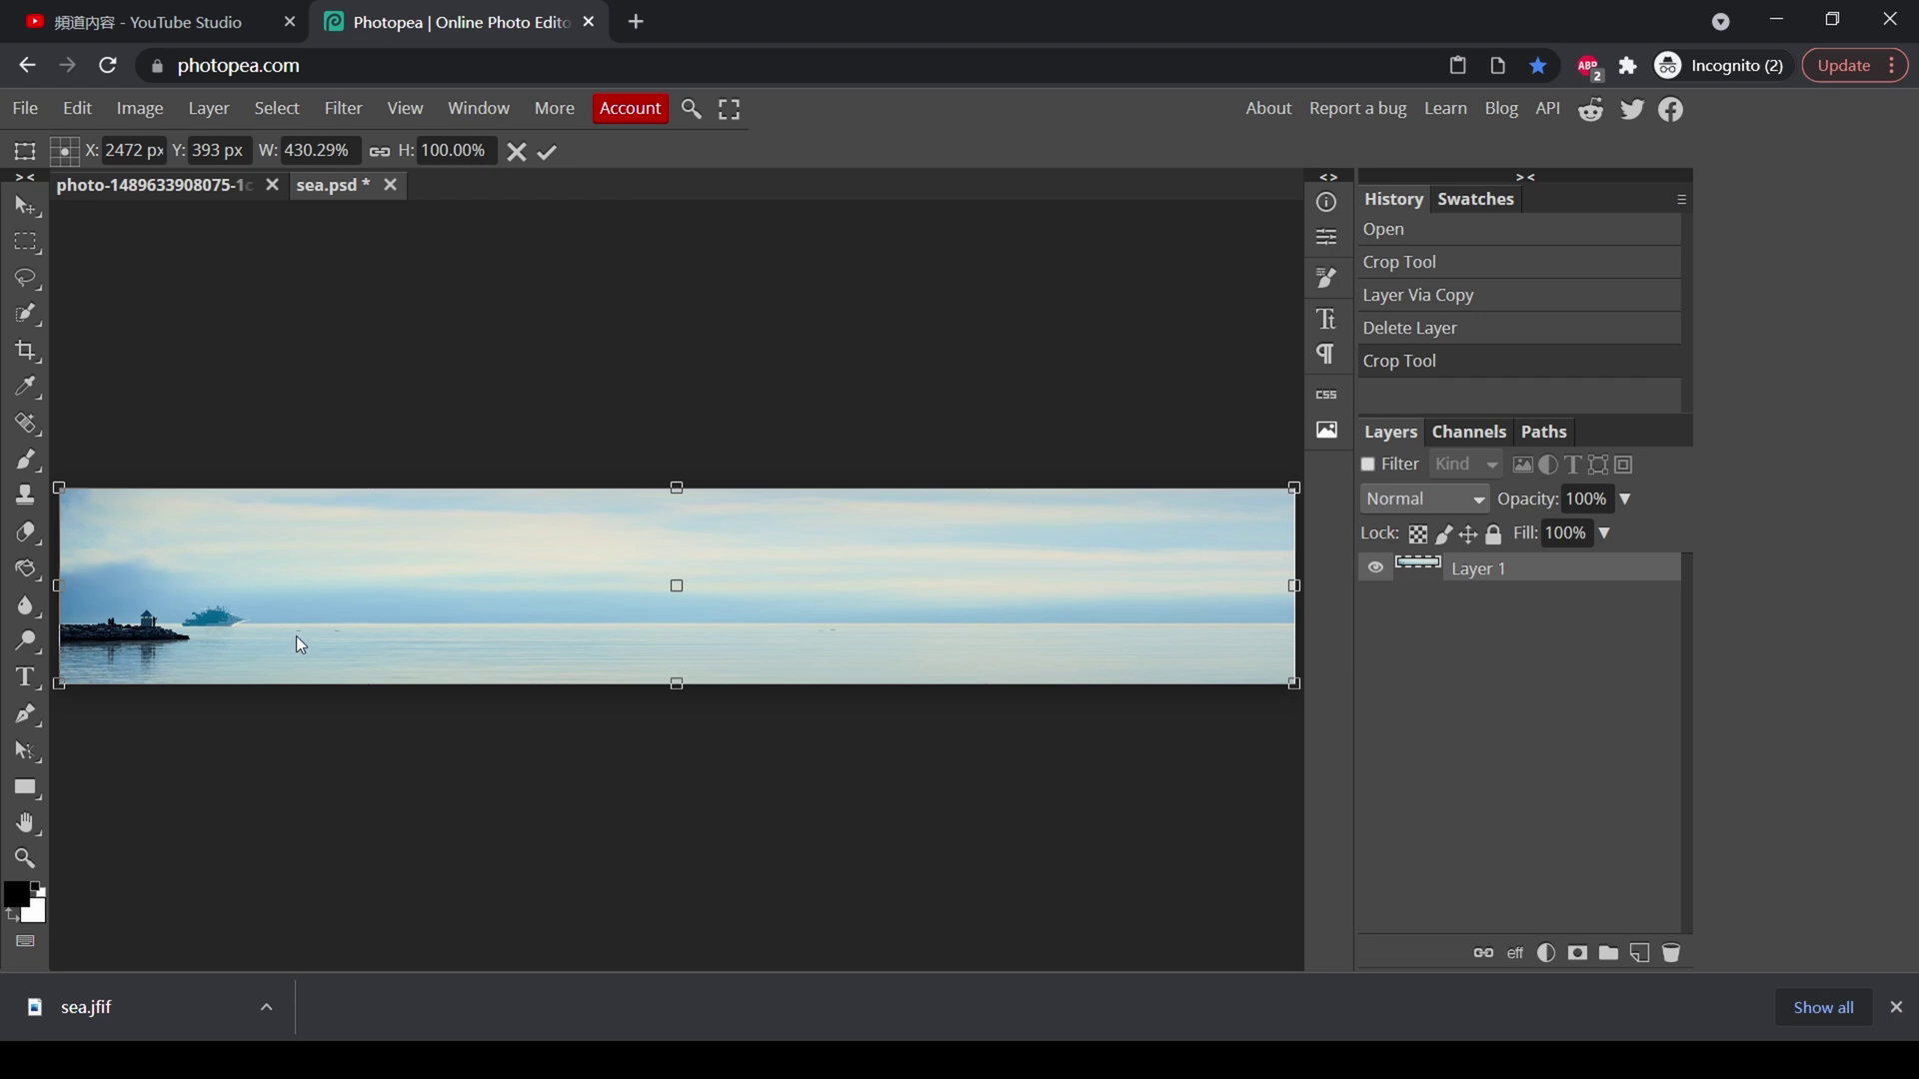
key(c)
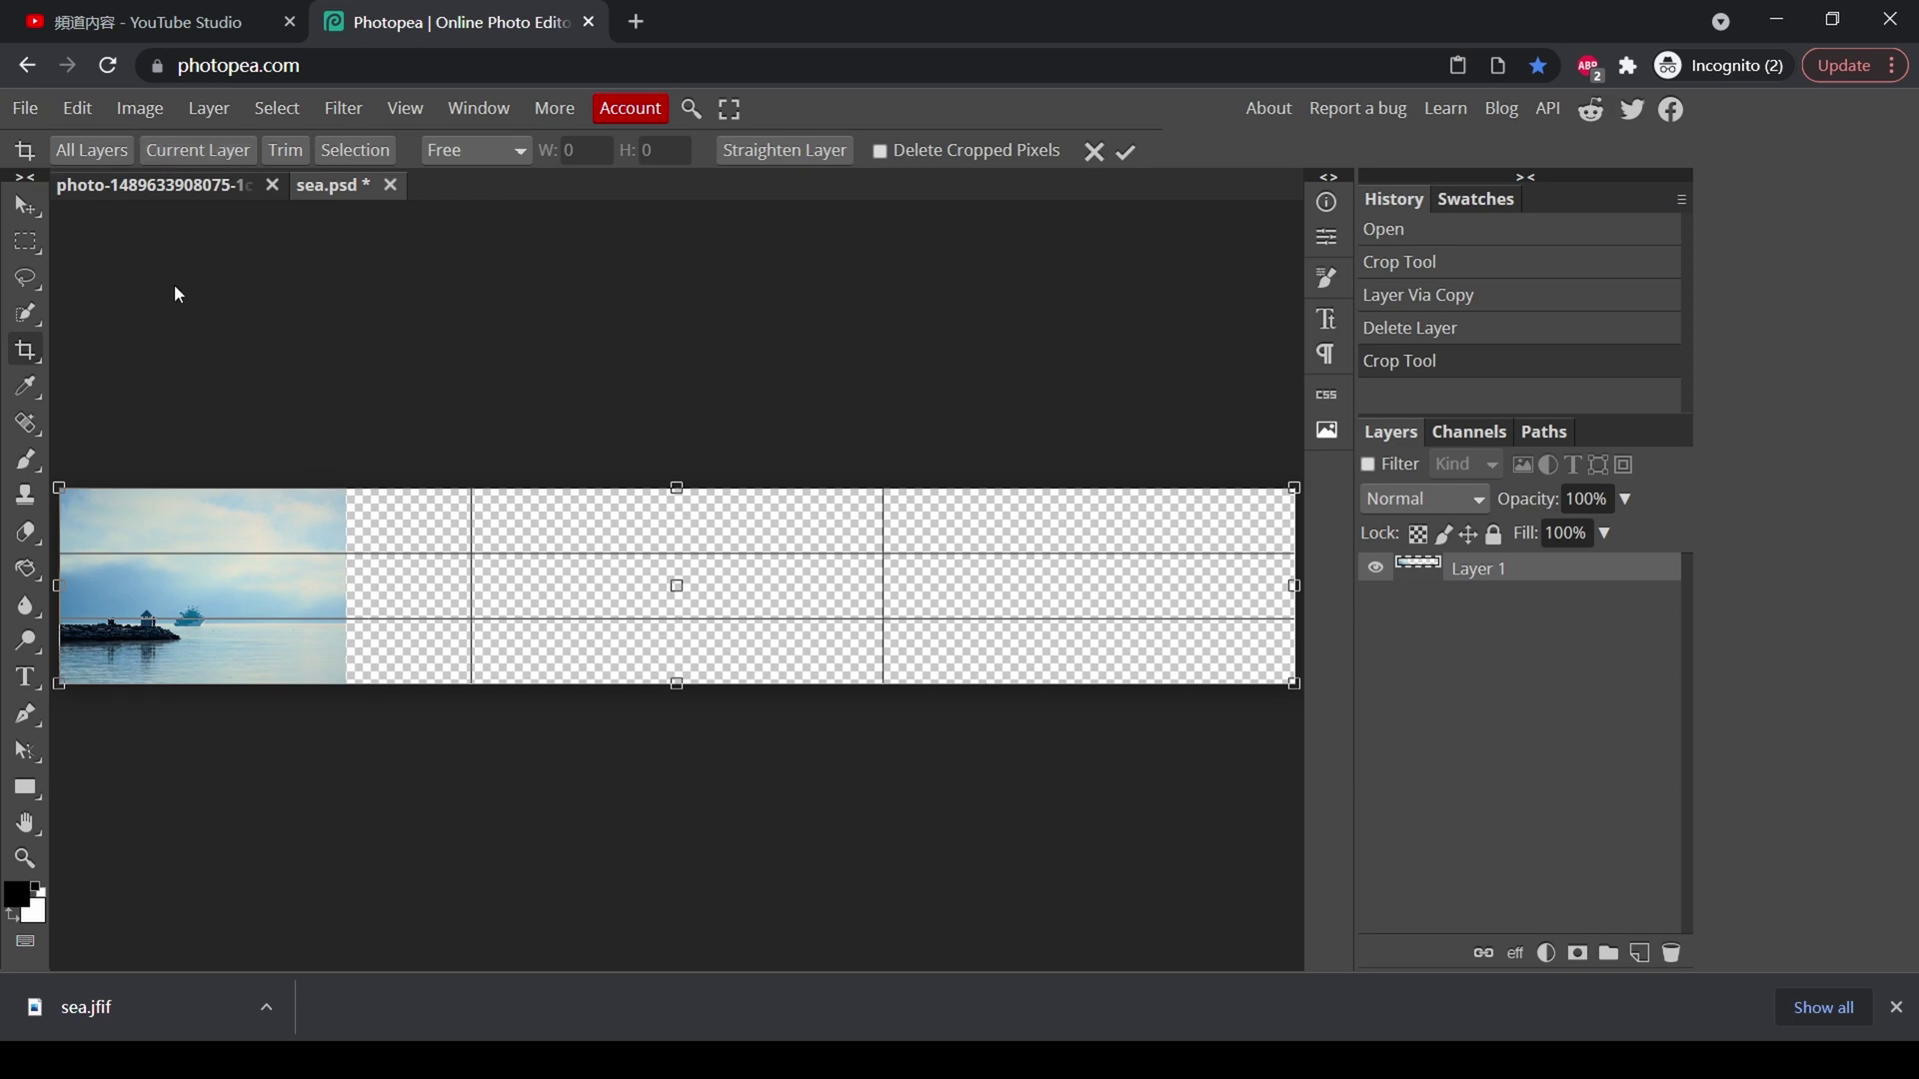
Step: Content-Aware Scale the sea photo to 246.13%, about 2828 px wide
click(77, 108)
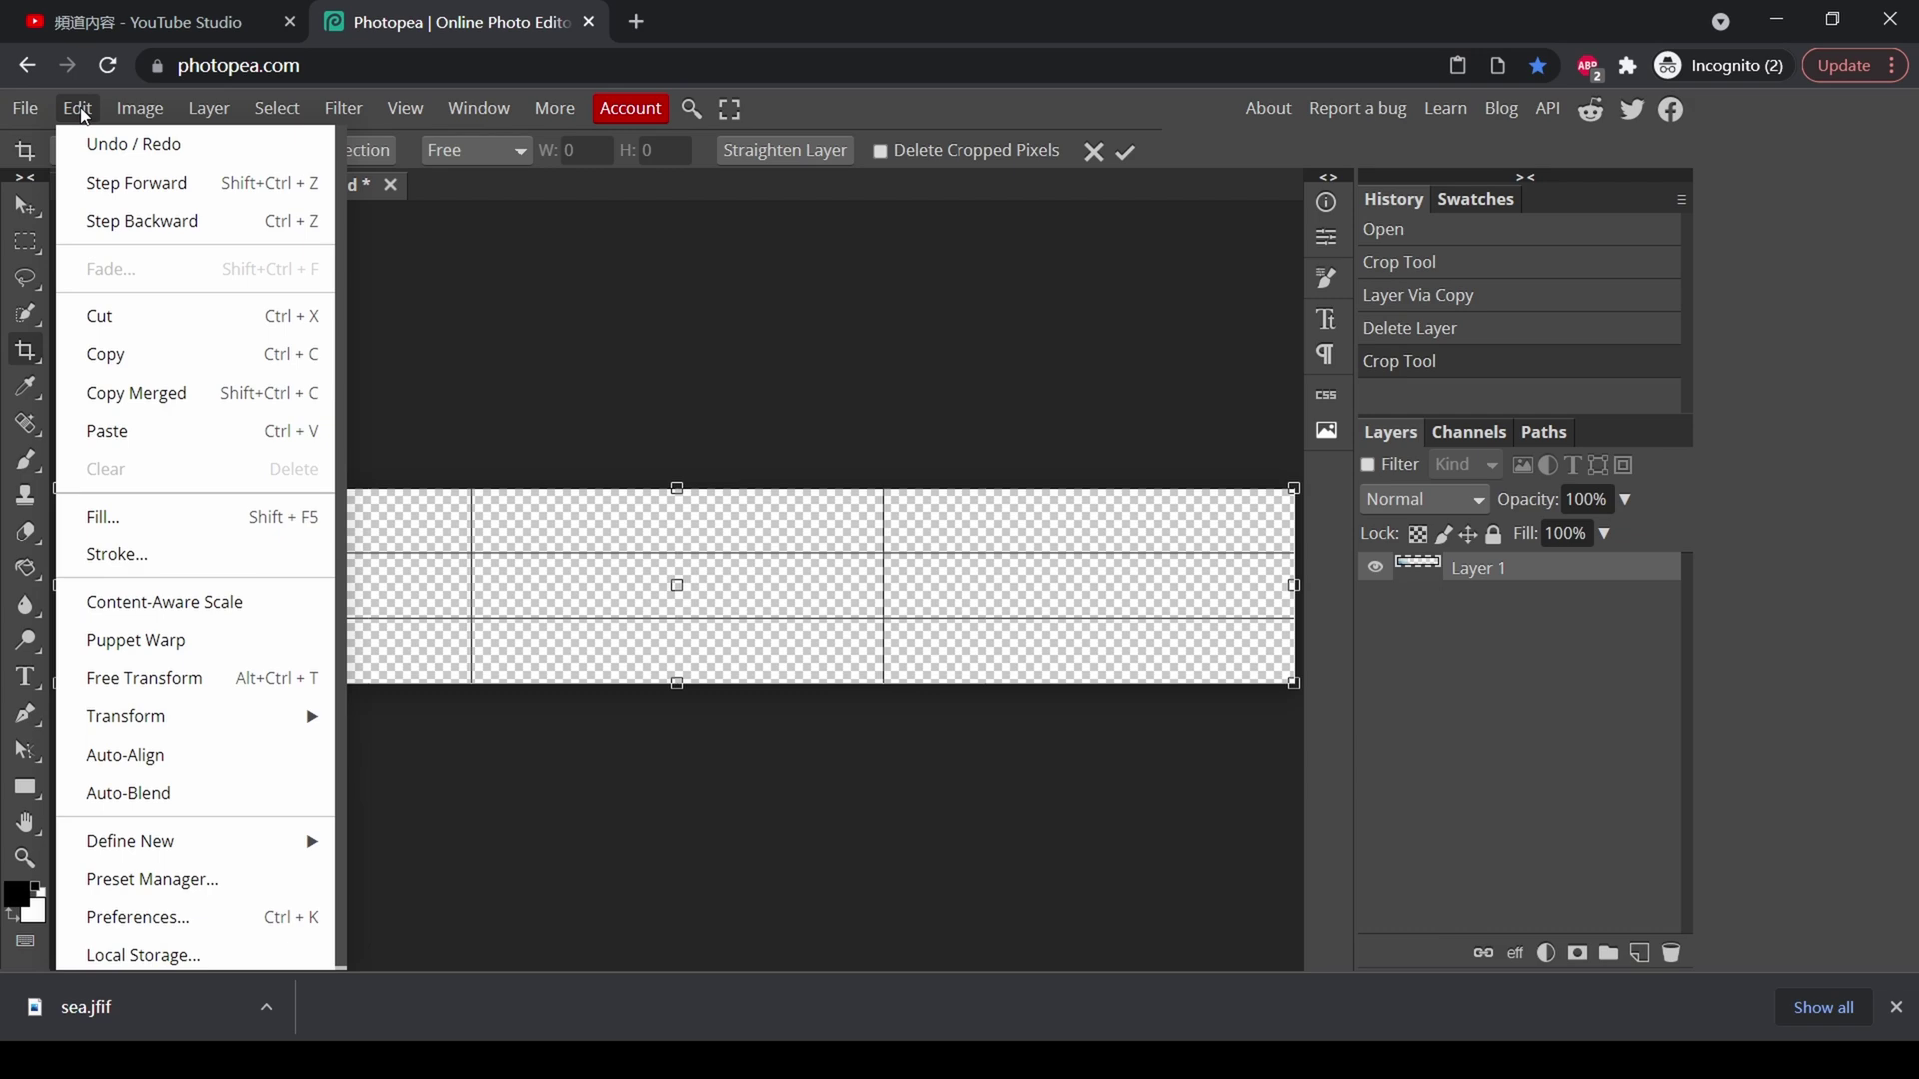
click(248, 606)
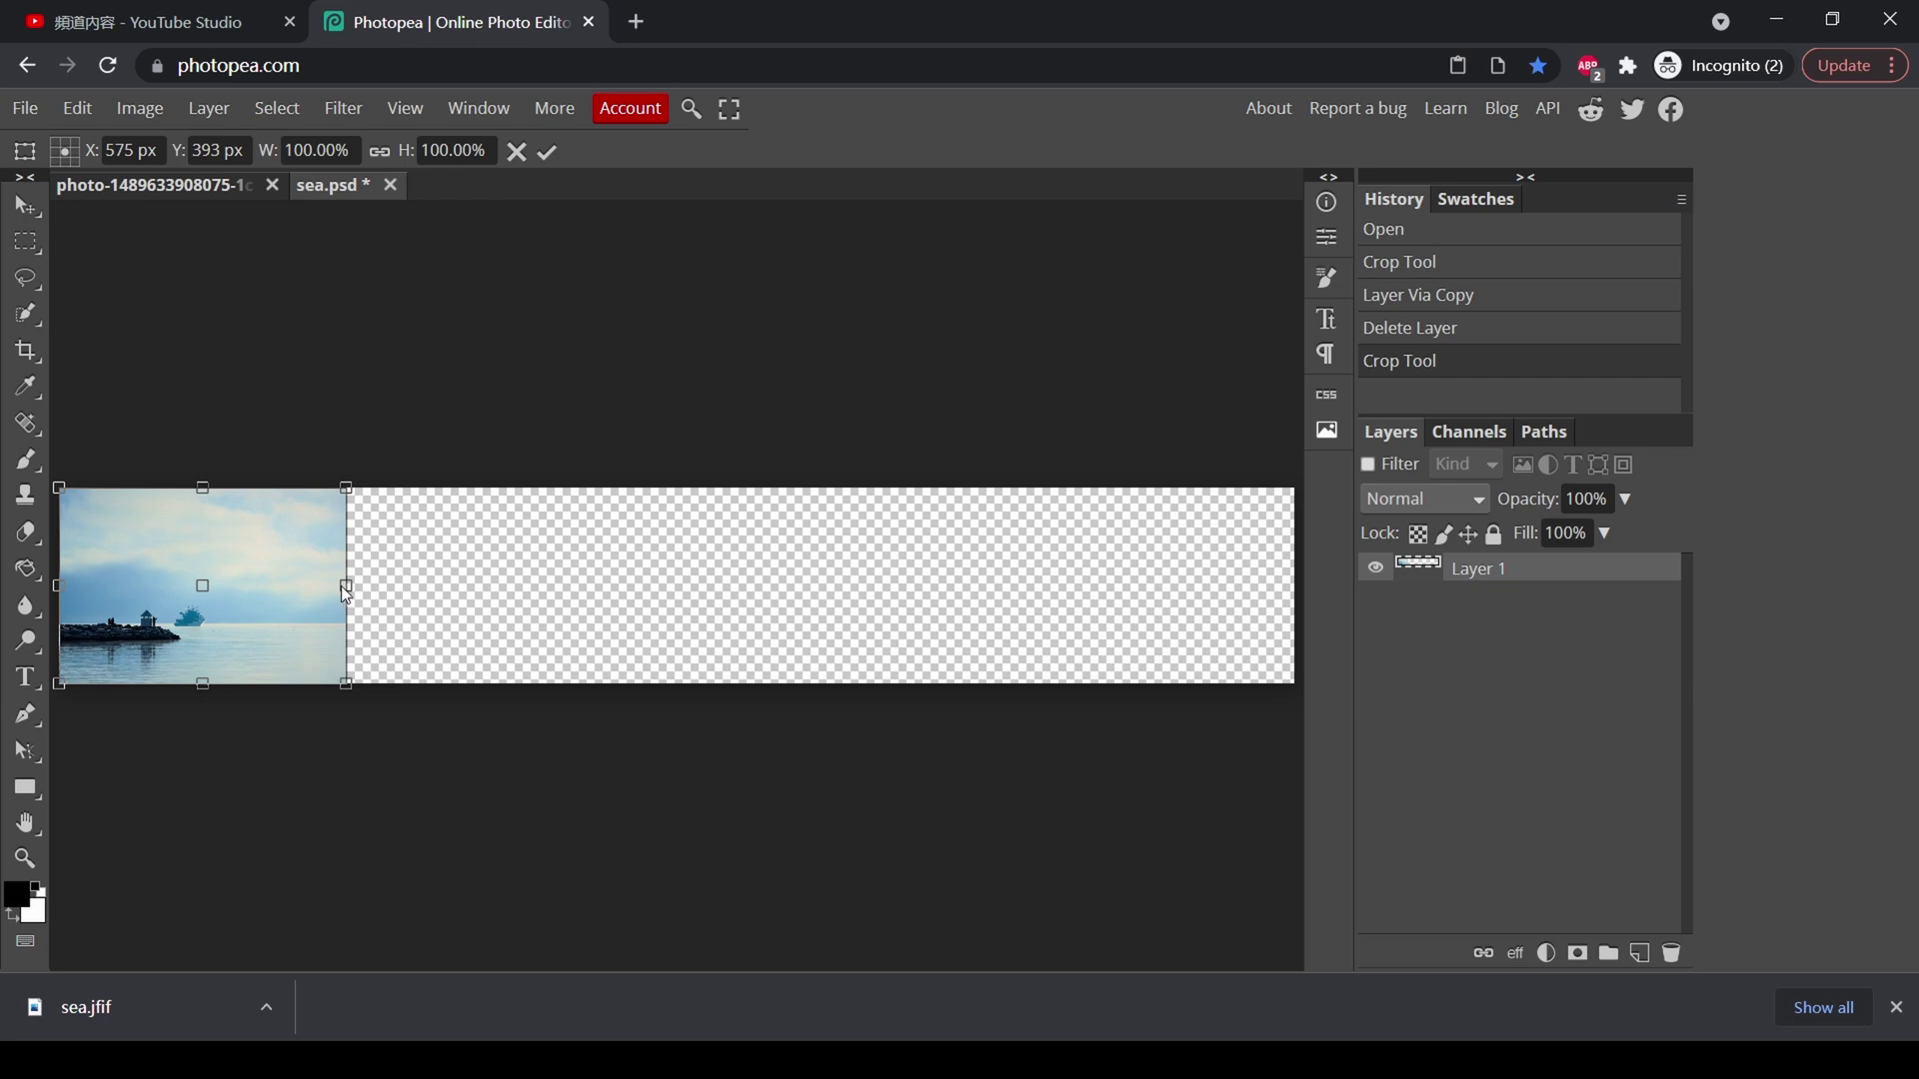
drag(349, 586, 765, 587)
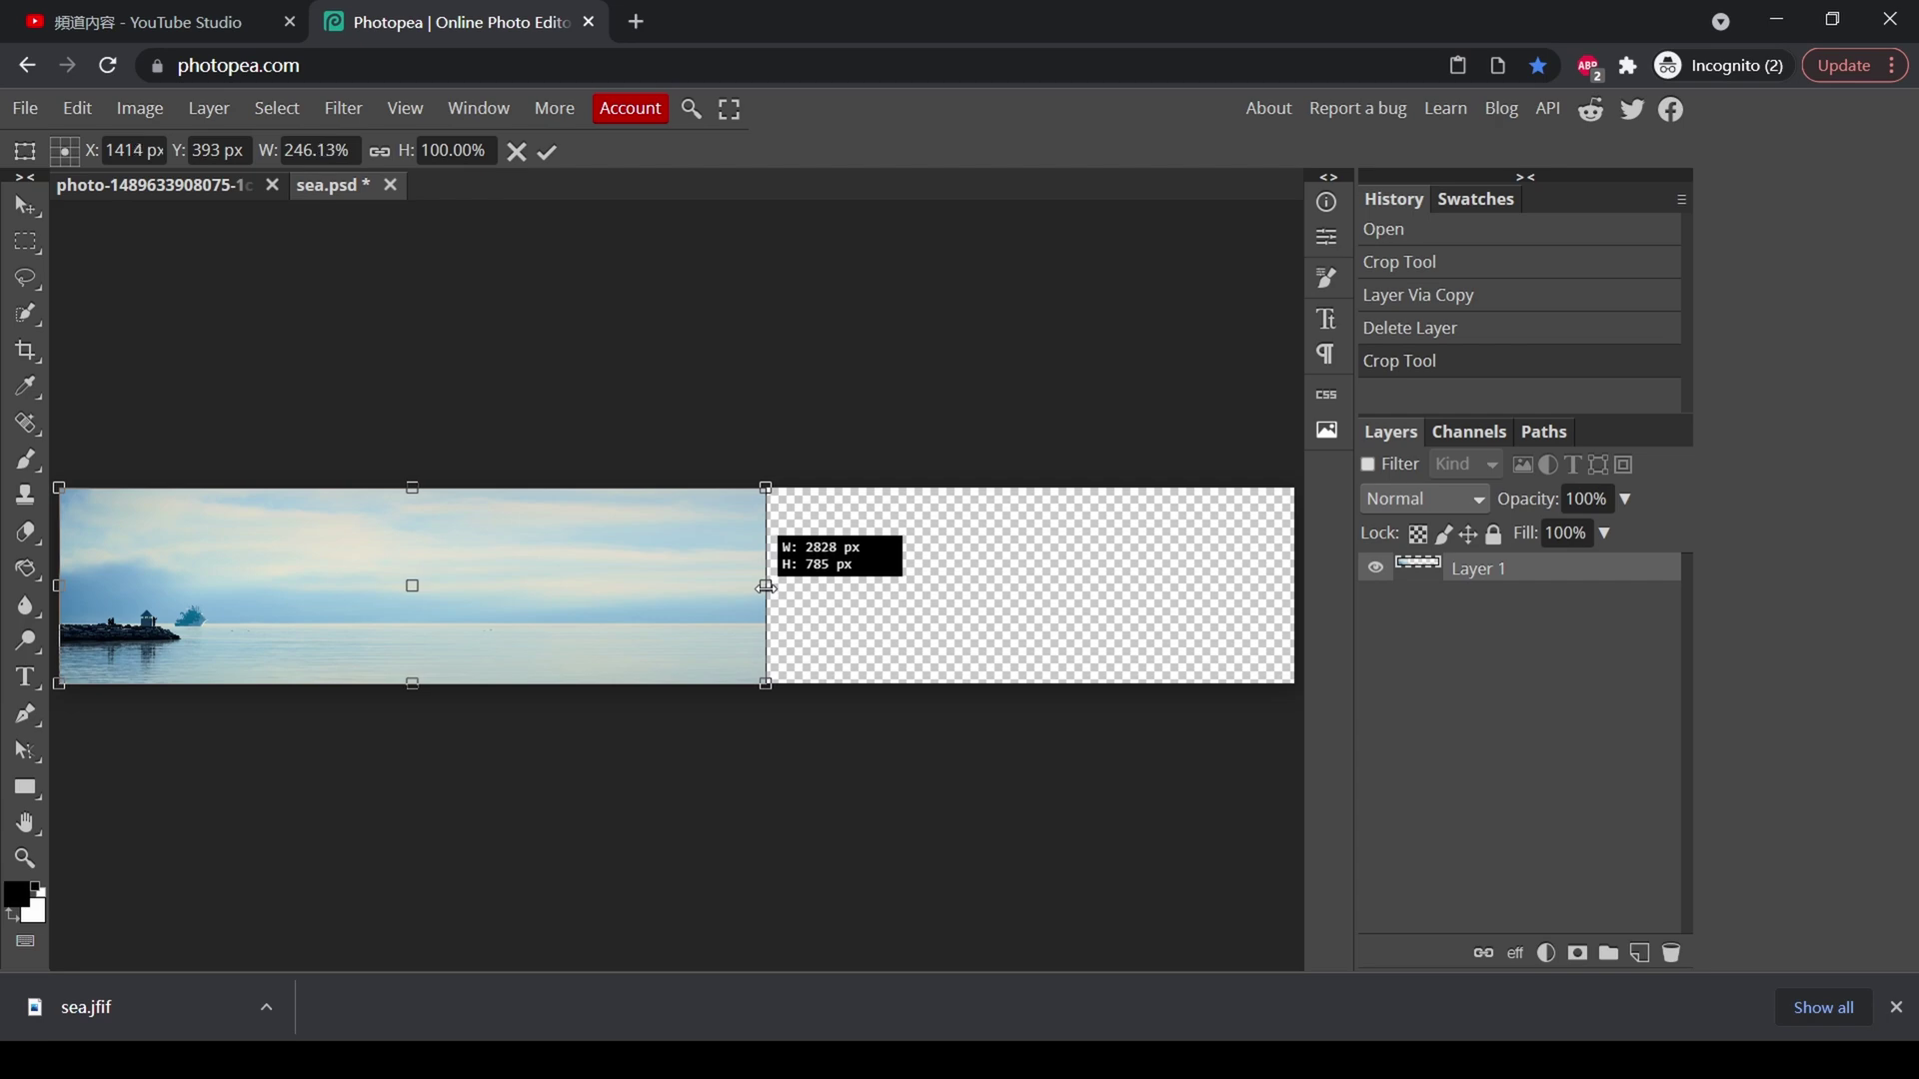
drag(766, 587, 765, 588)
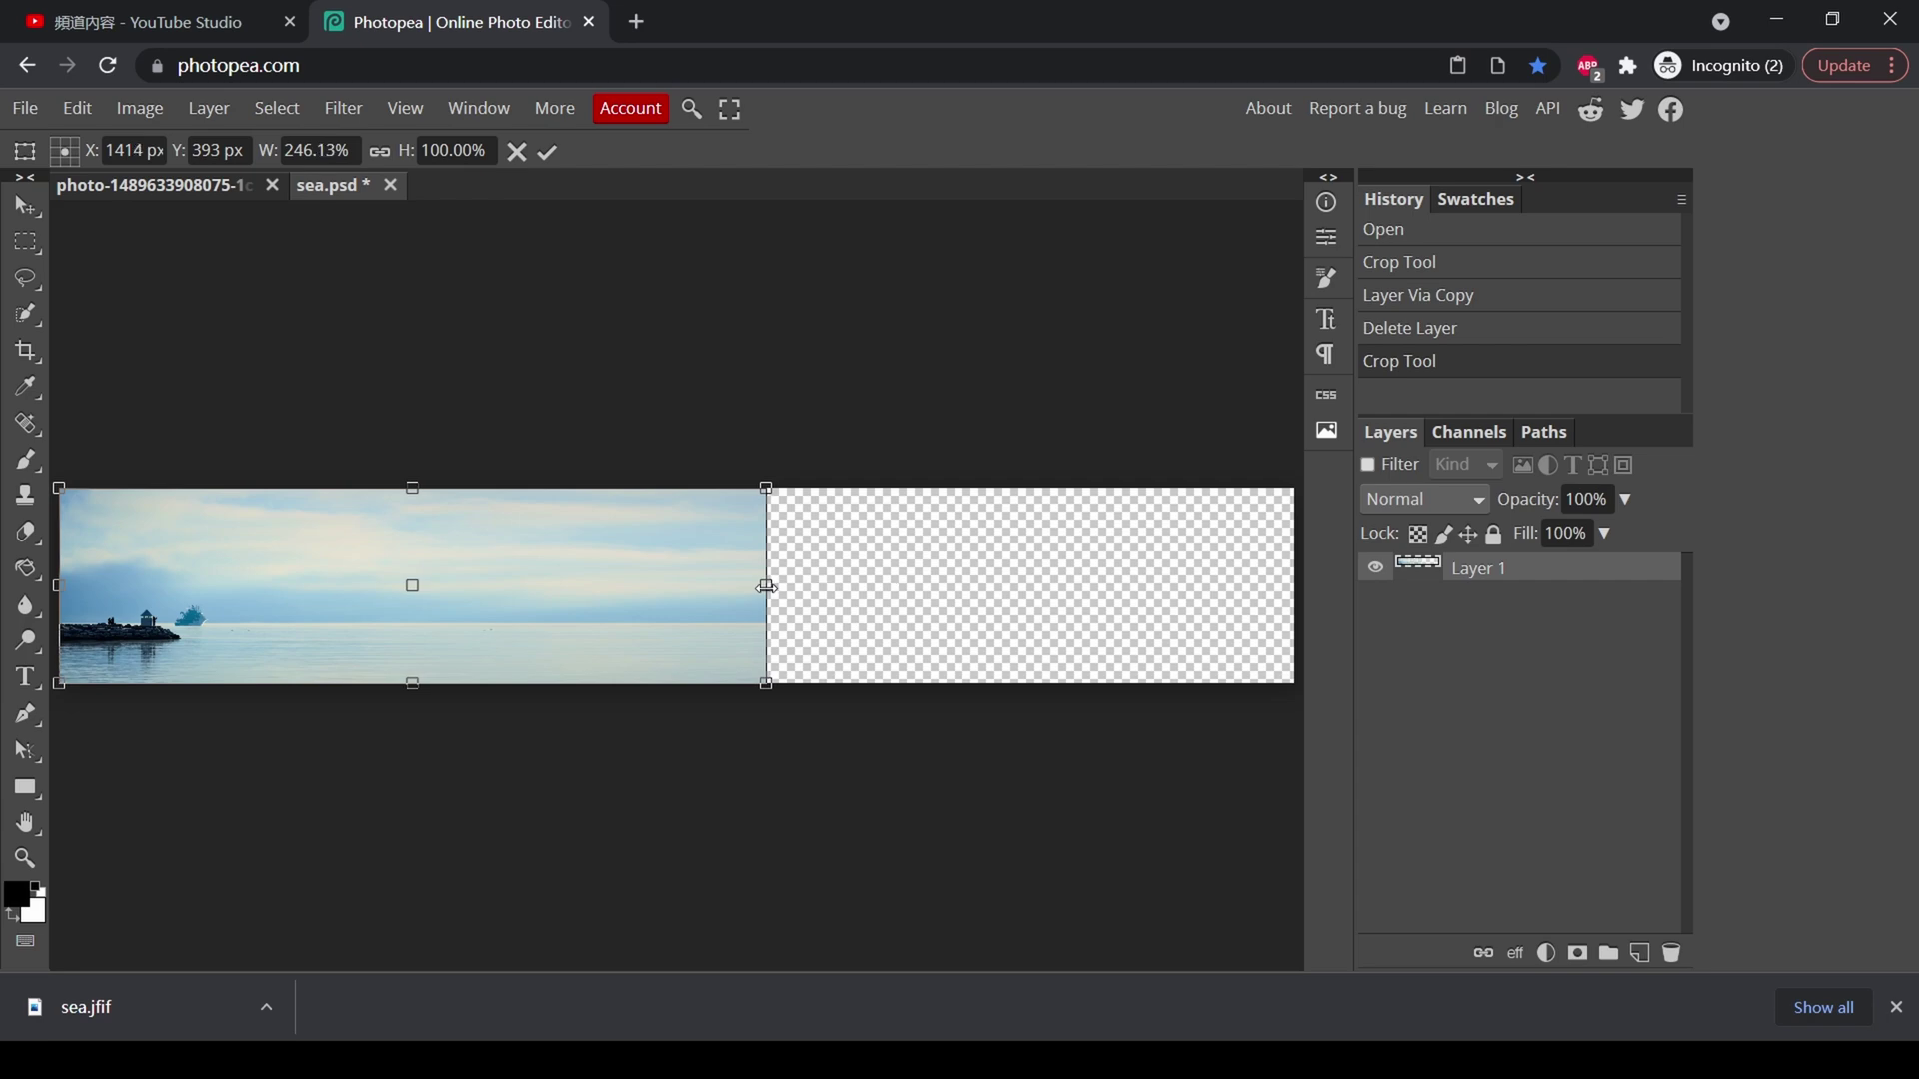
key(Return)
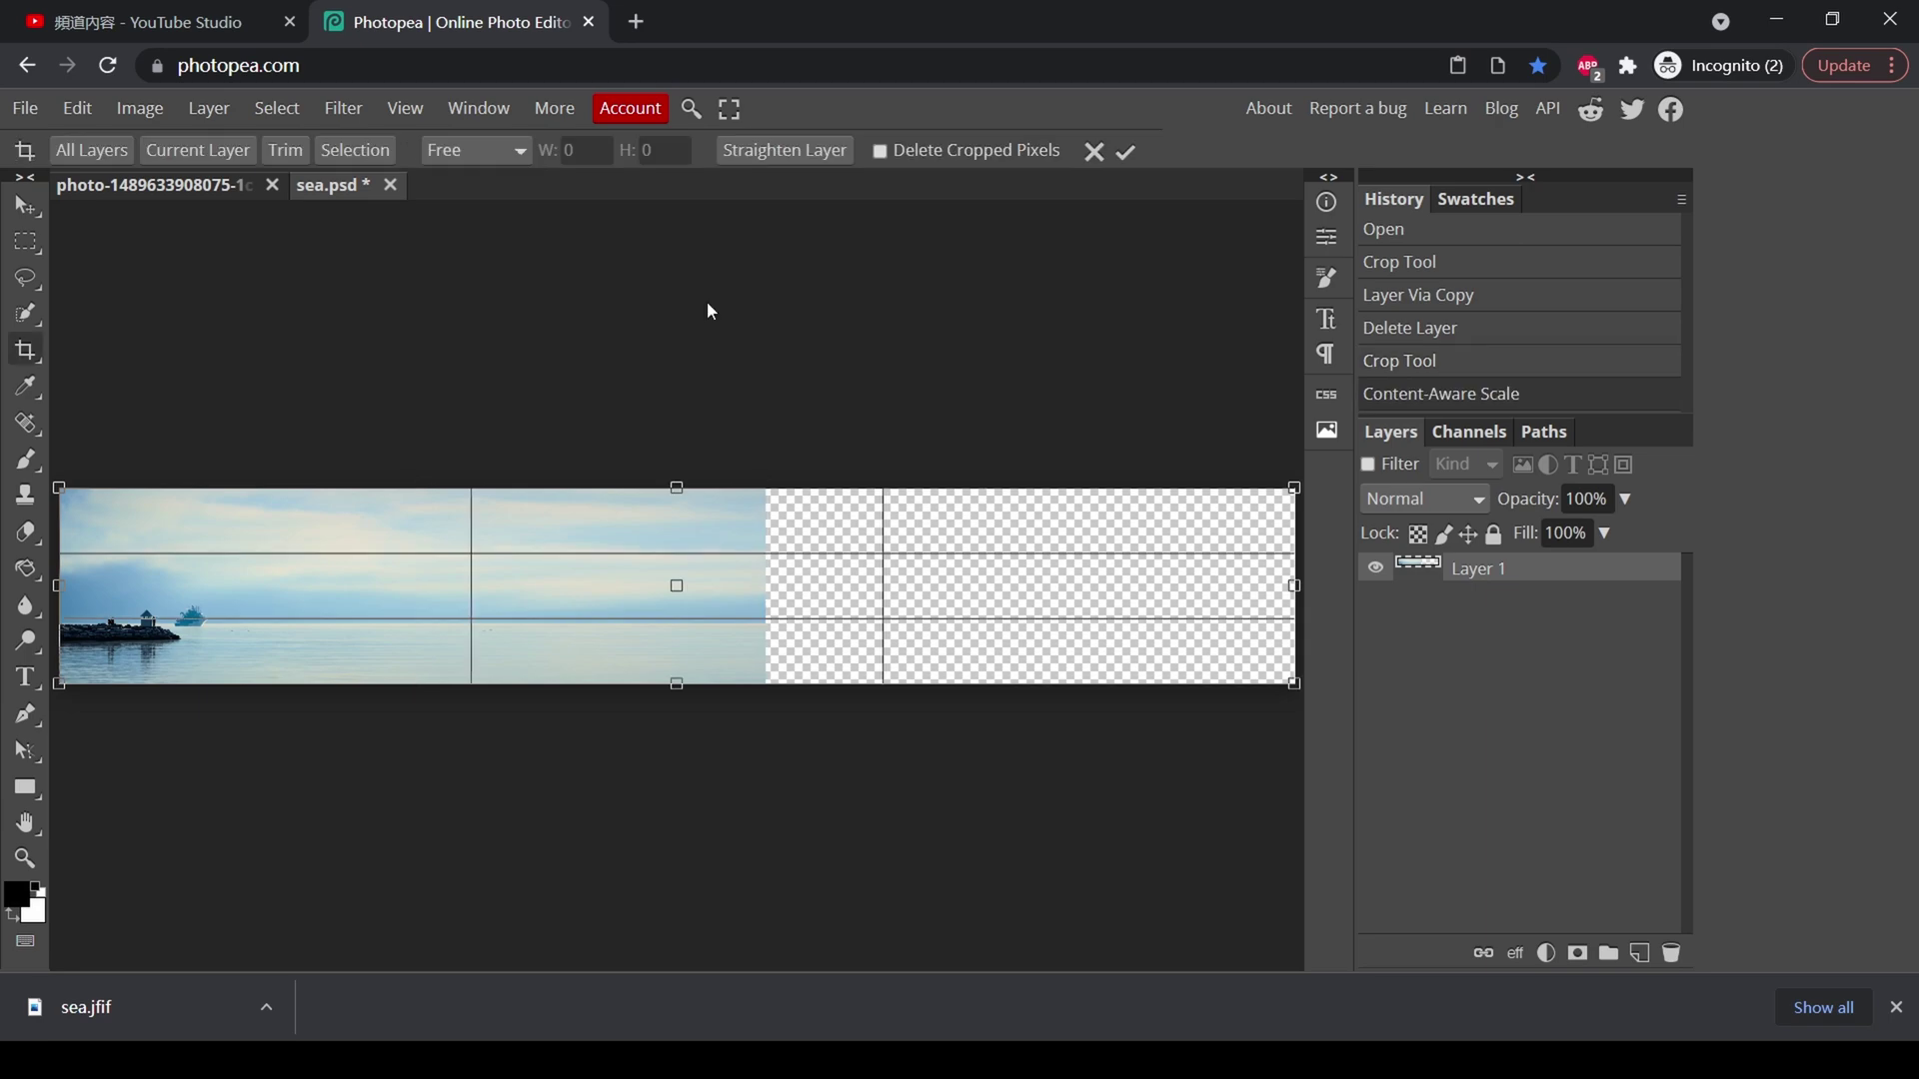
Step: Apply a second Content-Aware Scale pass, widening the sea photo further right
click(80, 110)
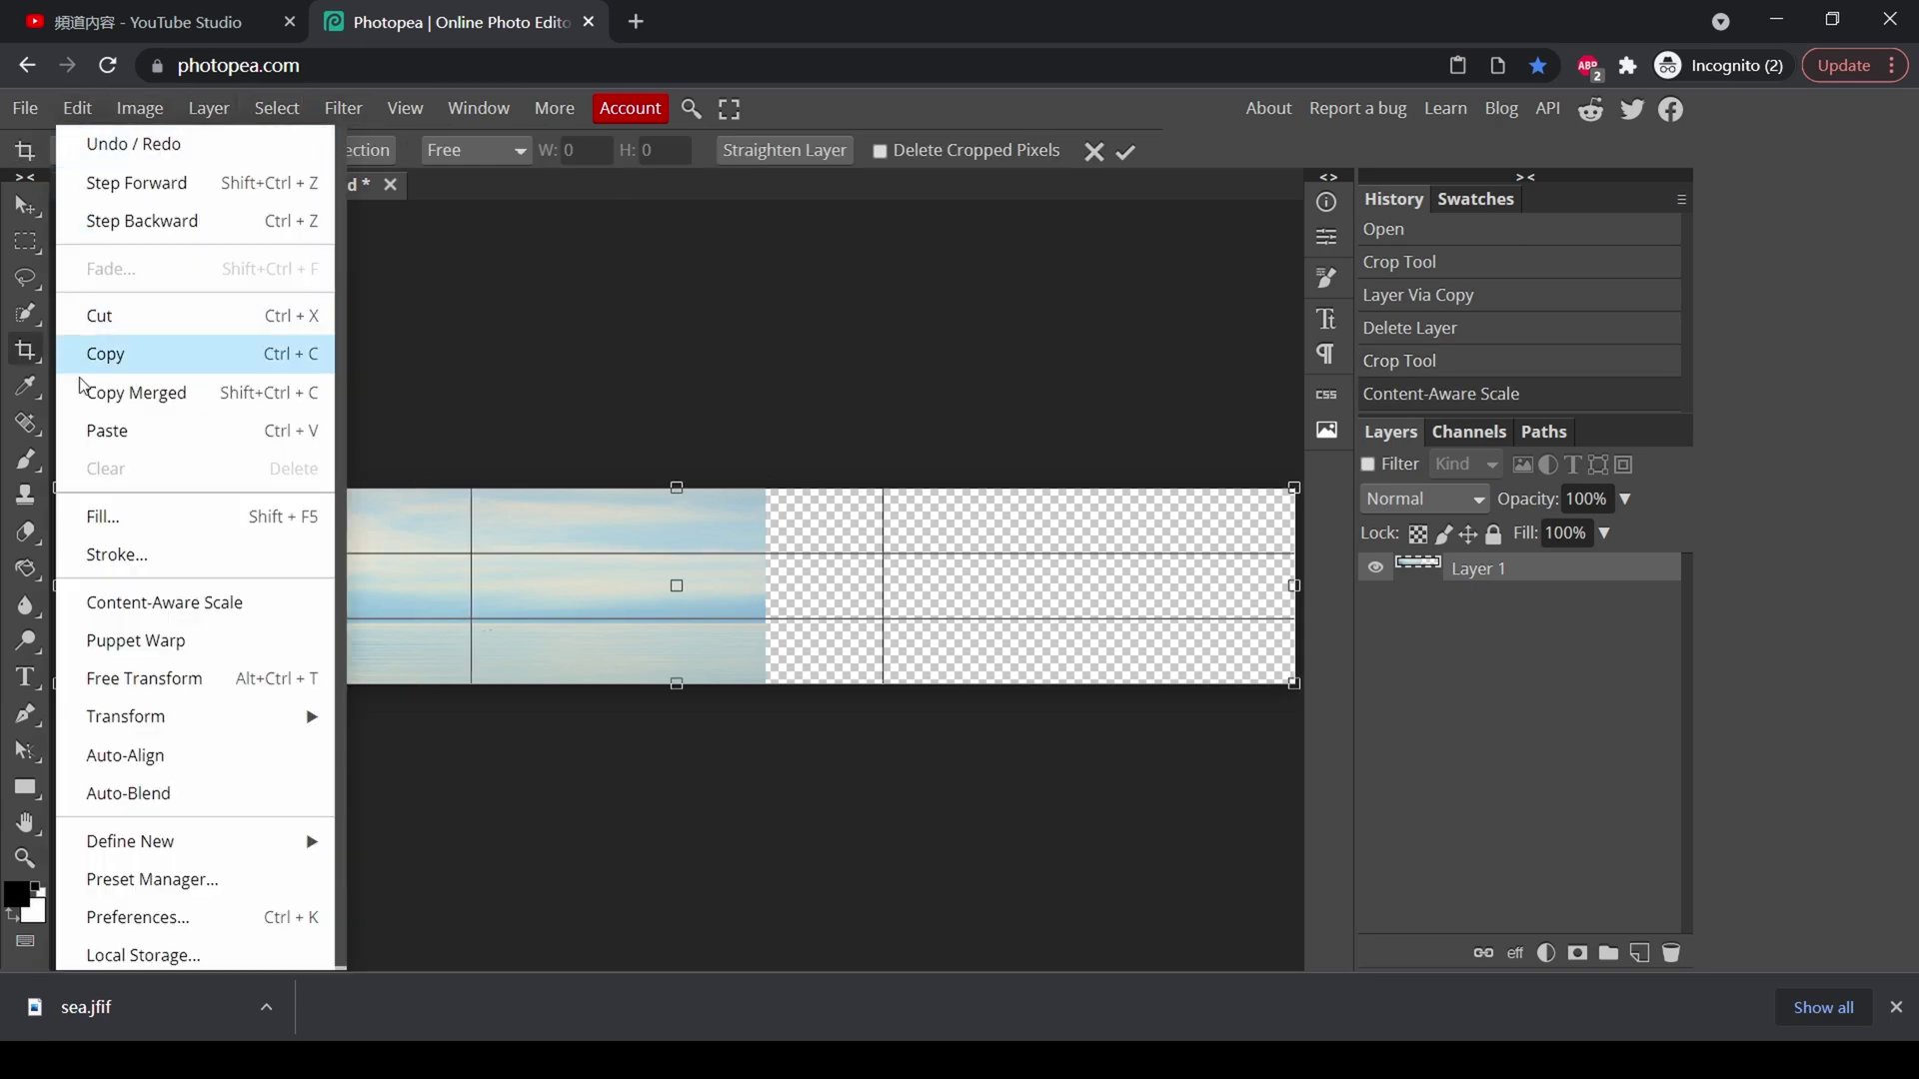
click(119, 603)
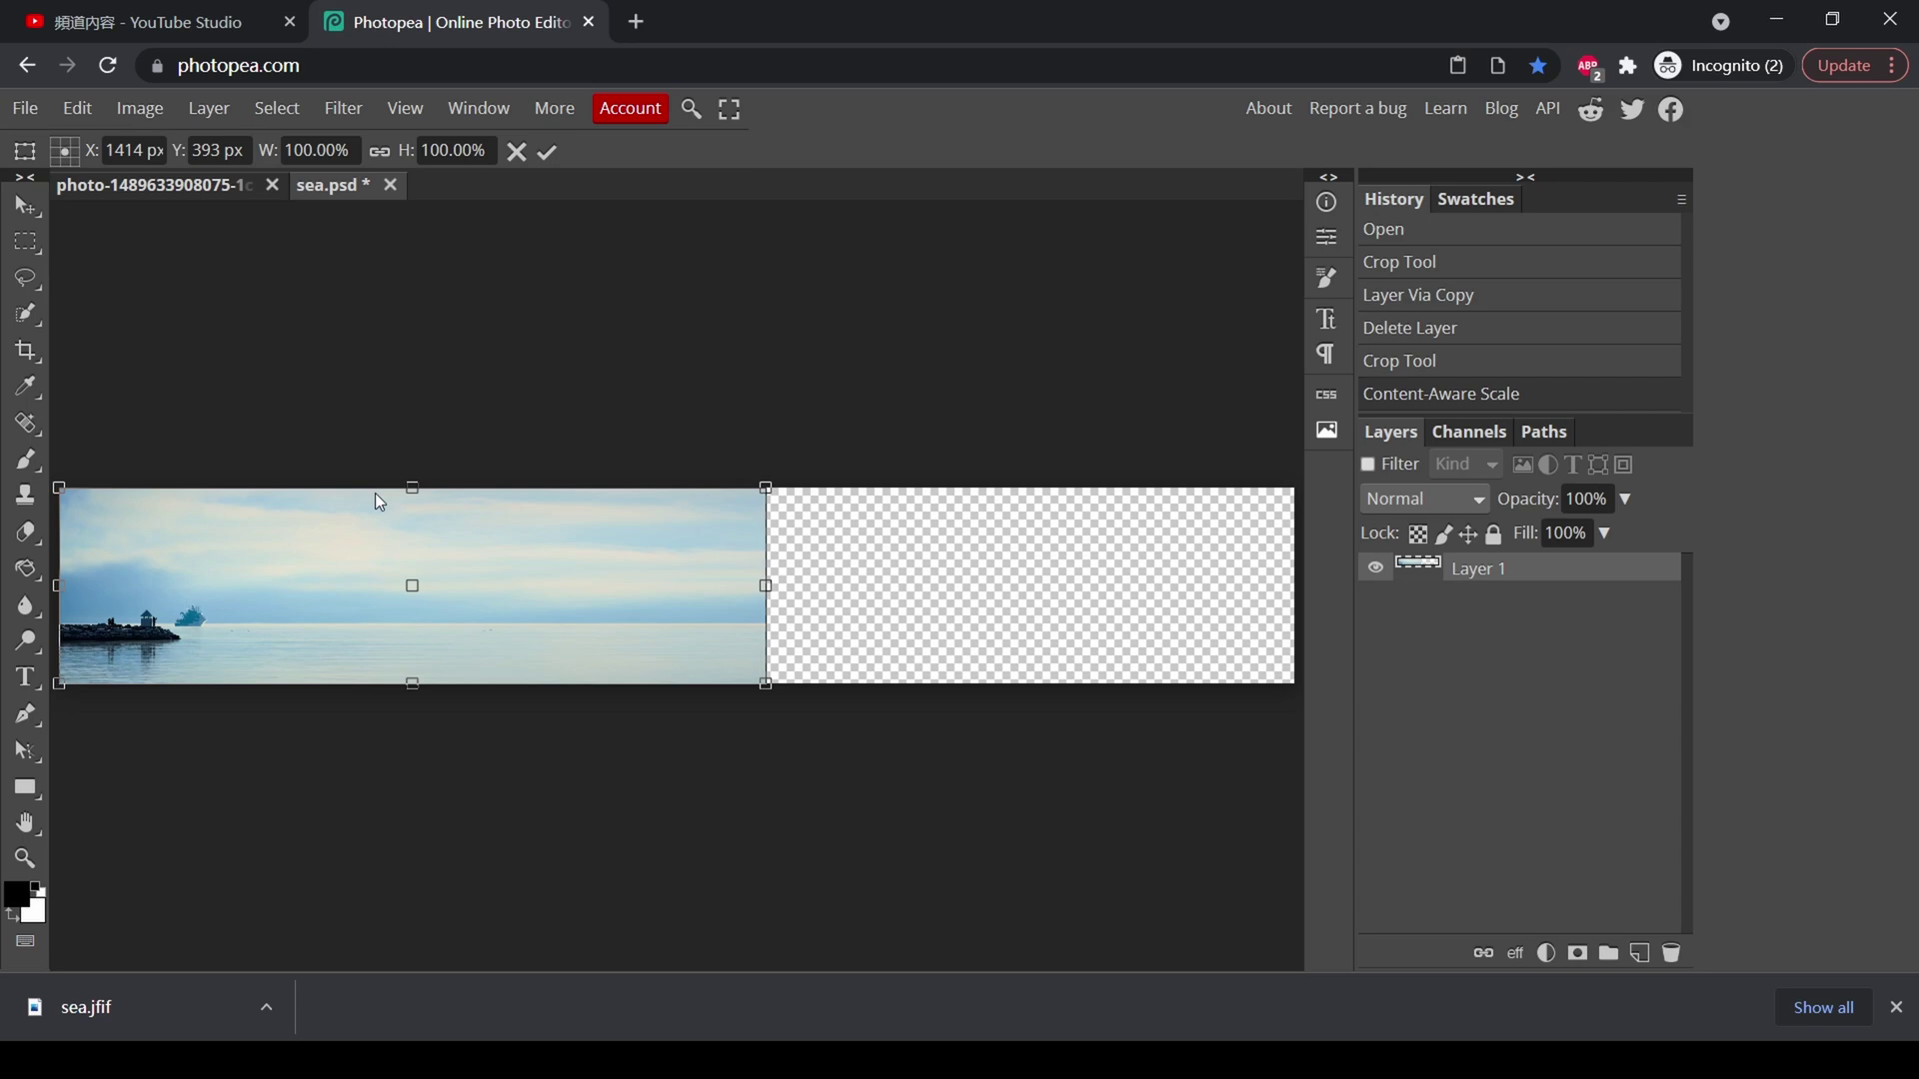
drag(768, 585, 1174, 582)
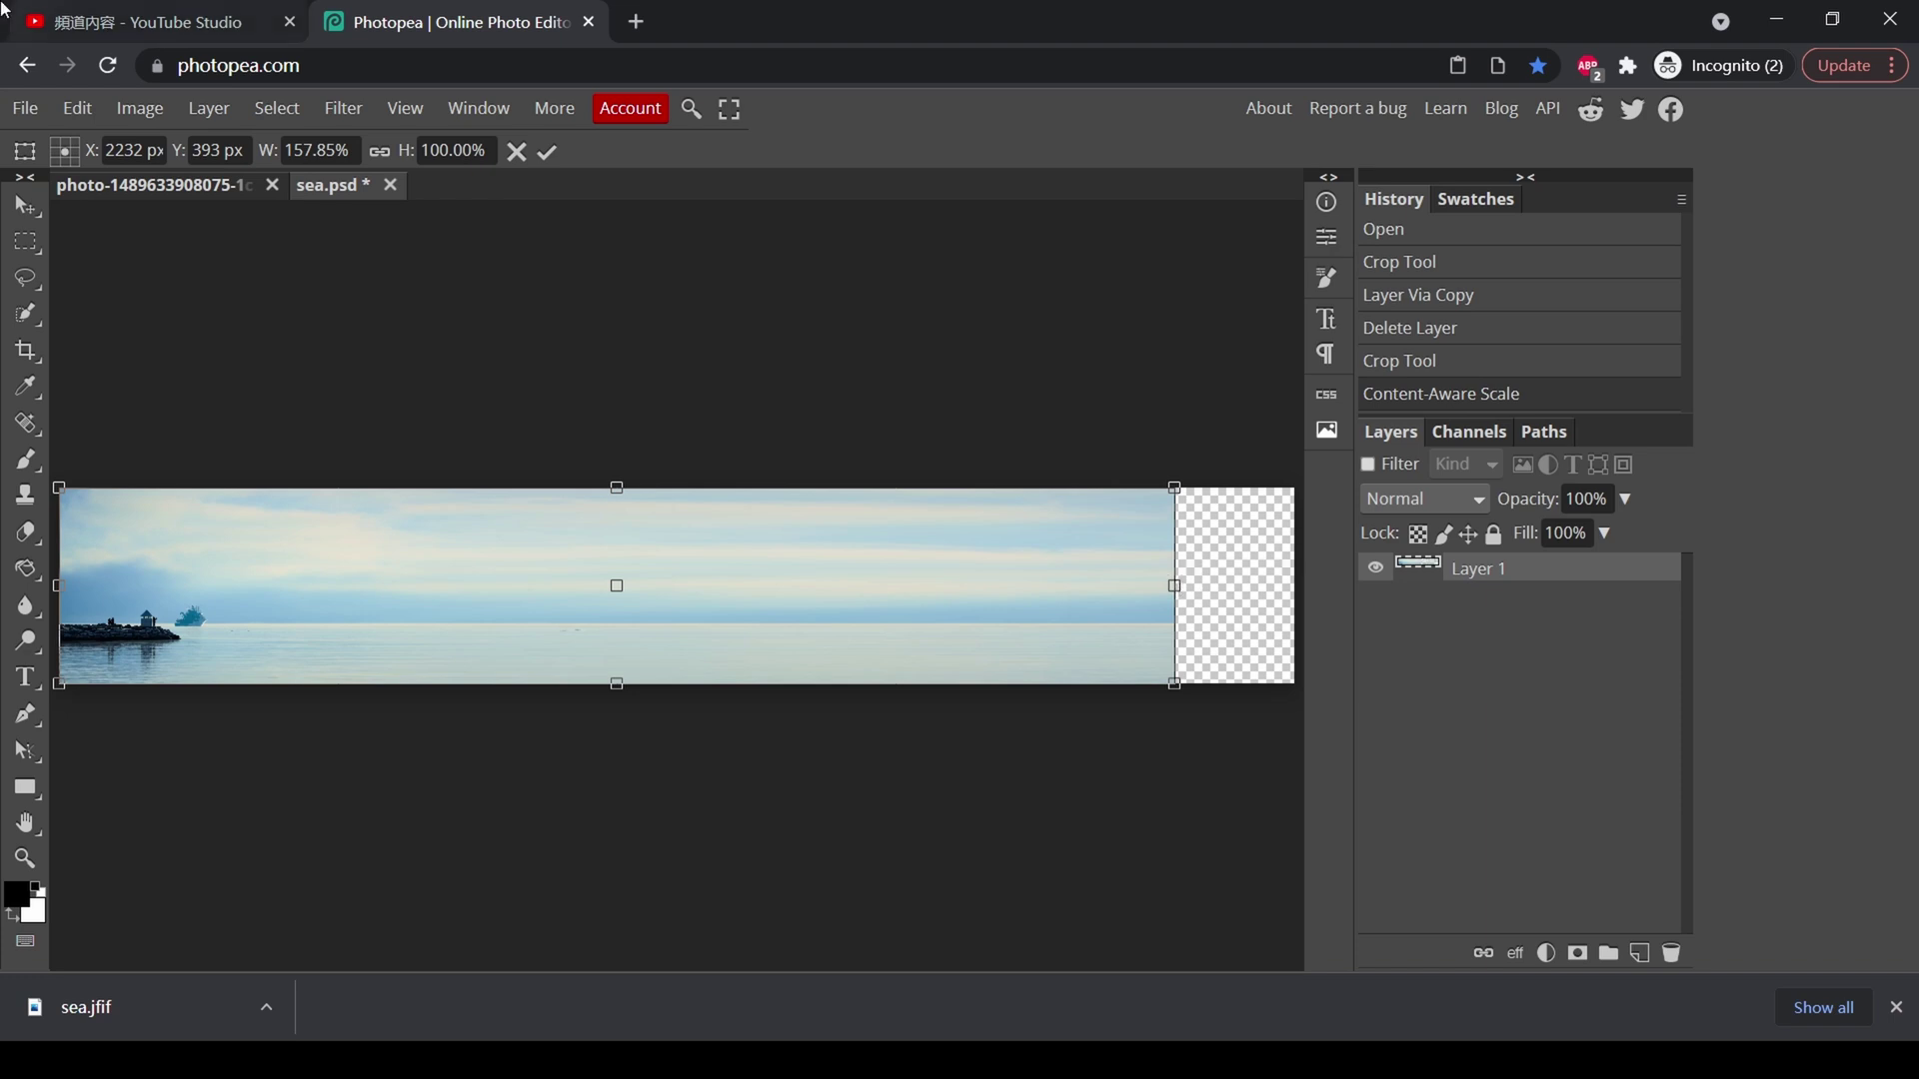
key(Return)
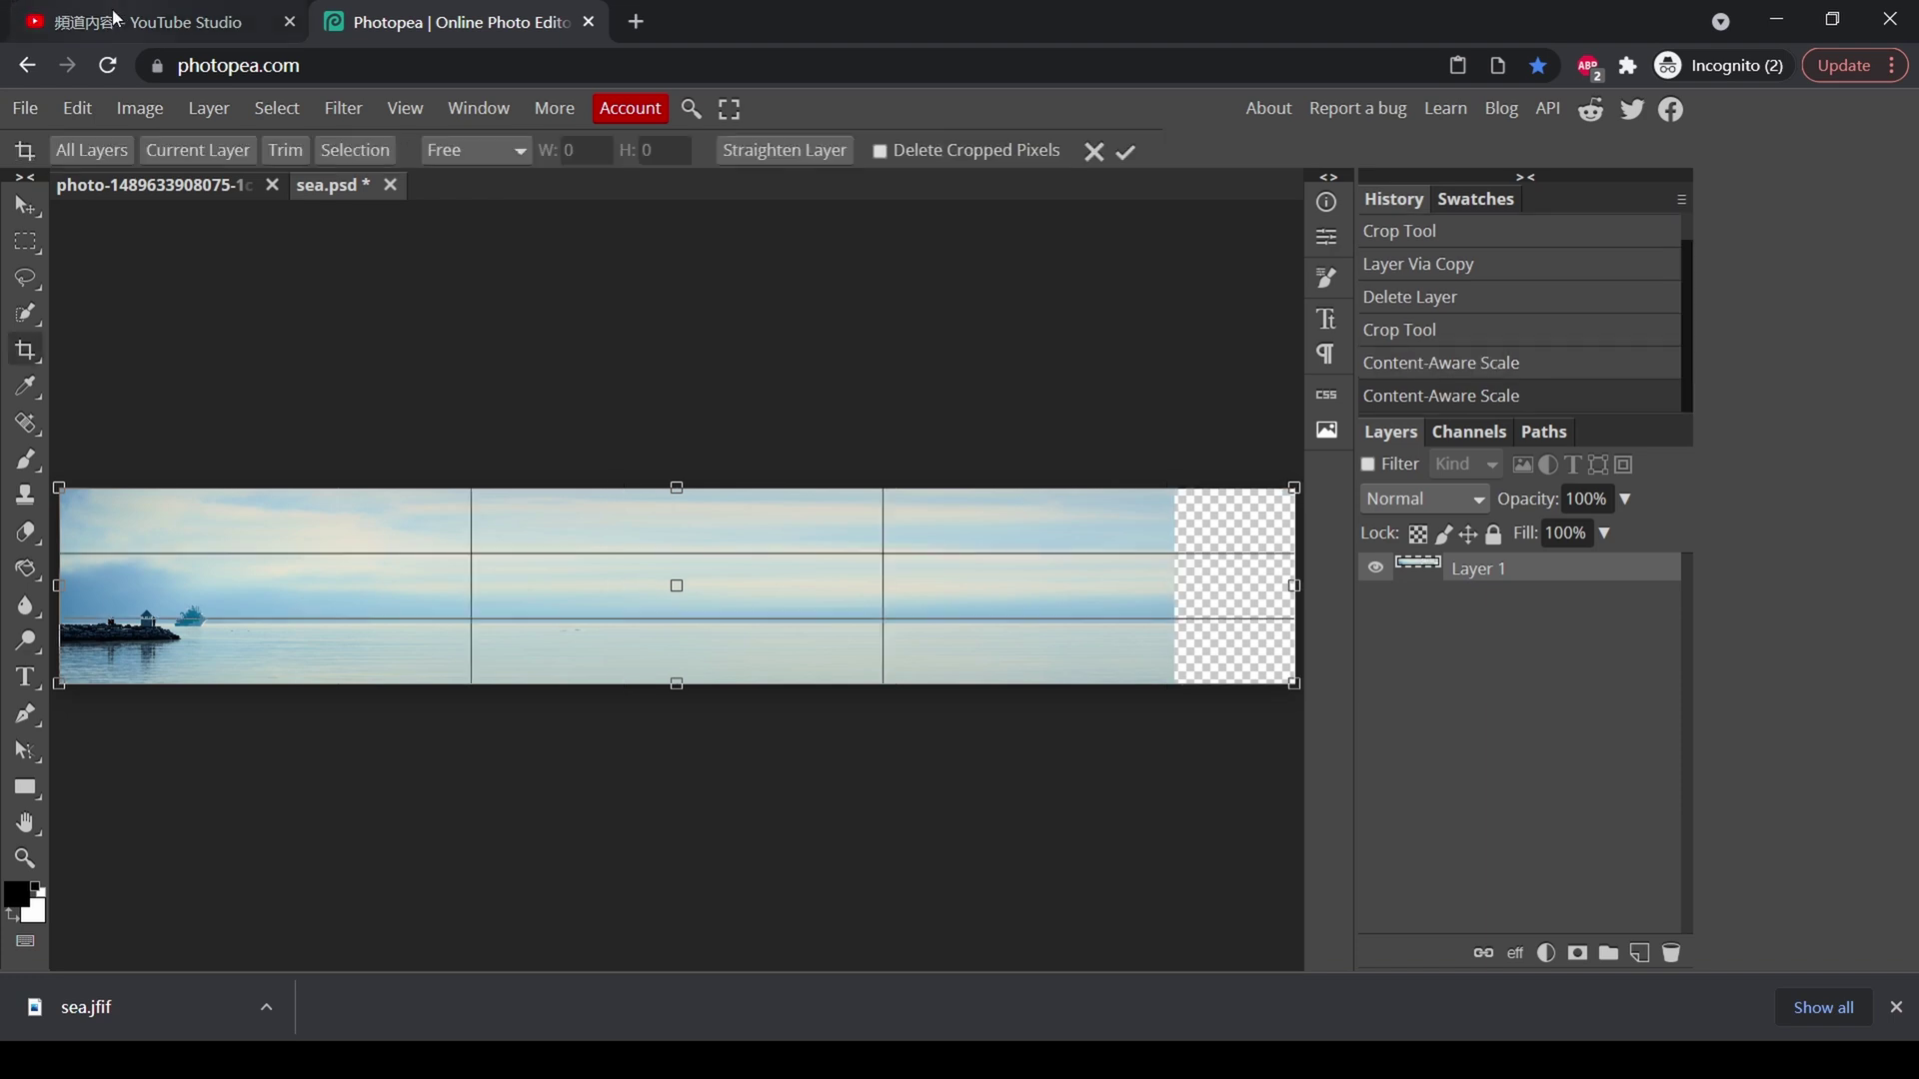
Step: Apply a third Content-Aware Scale pass, stretching the sea photo to the banner's right edge
click(78, 109)
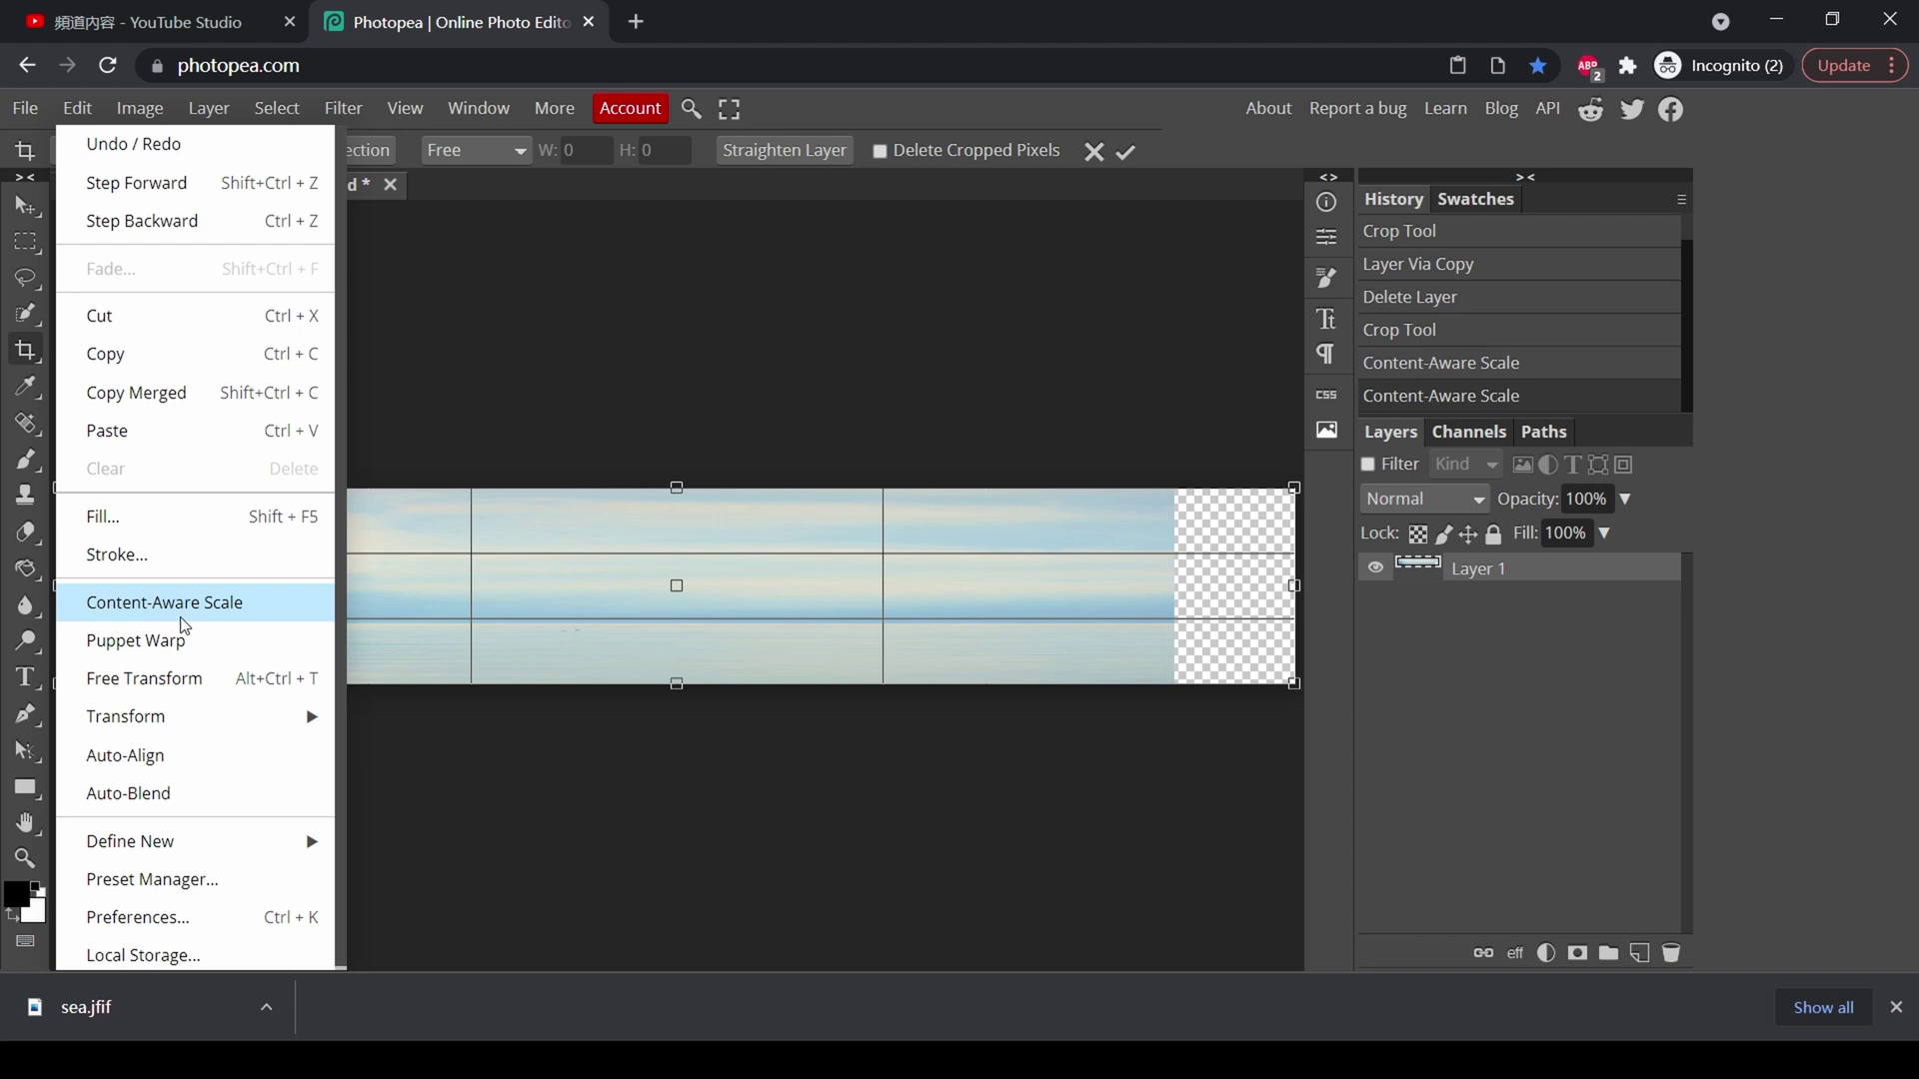
click(200, 596)
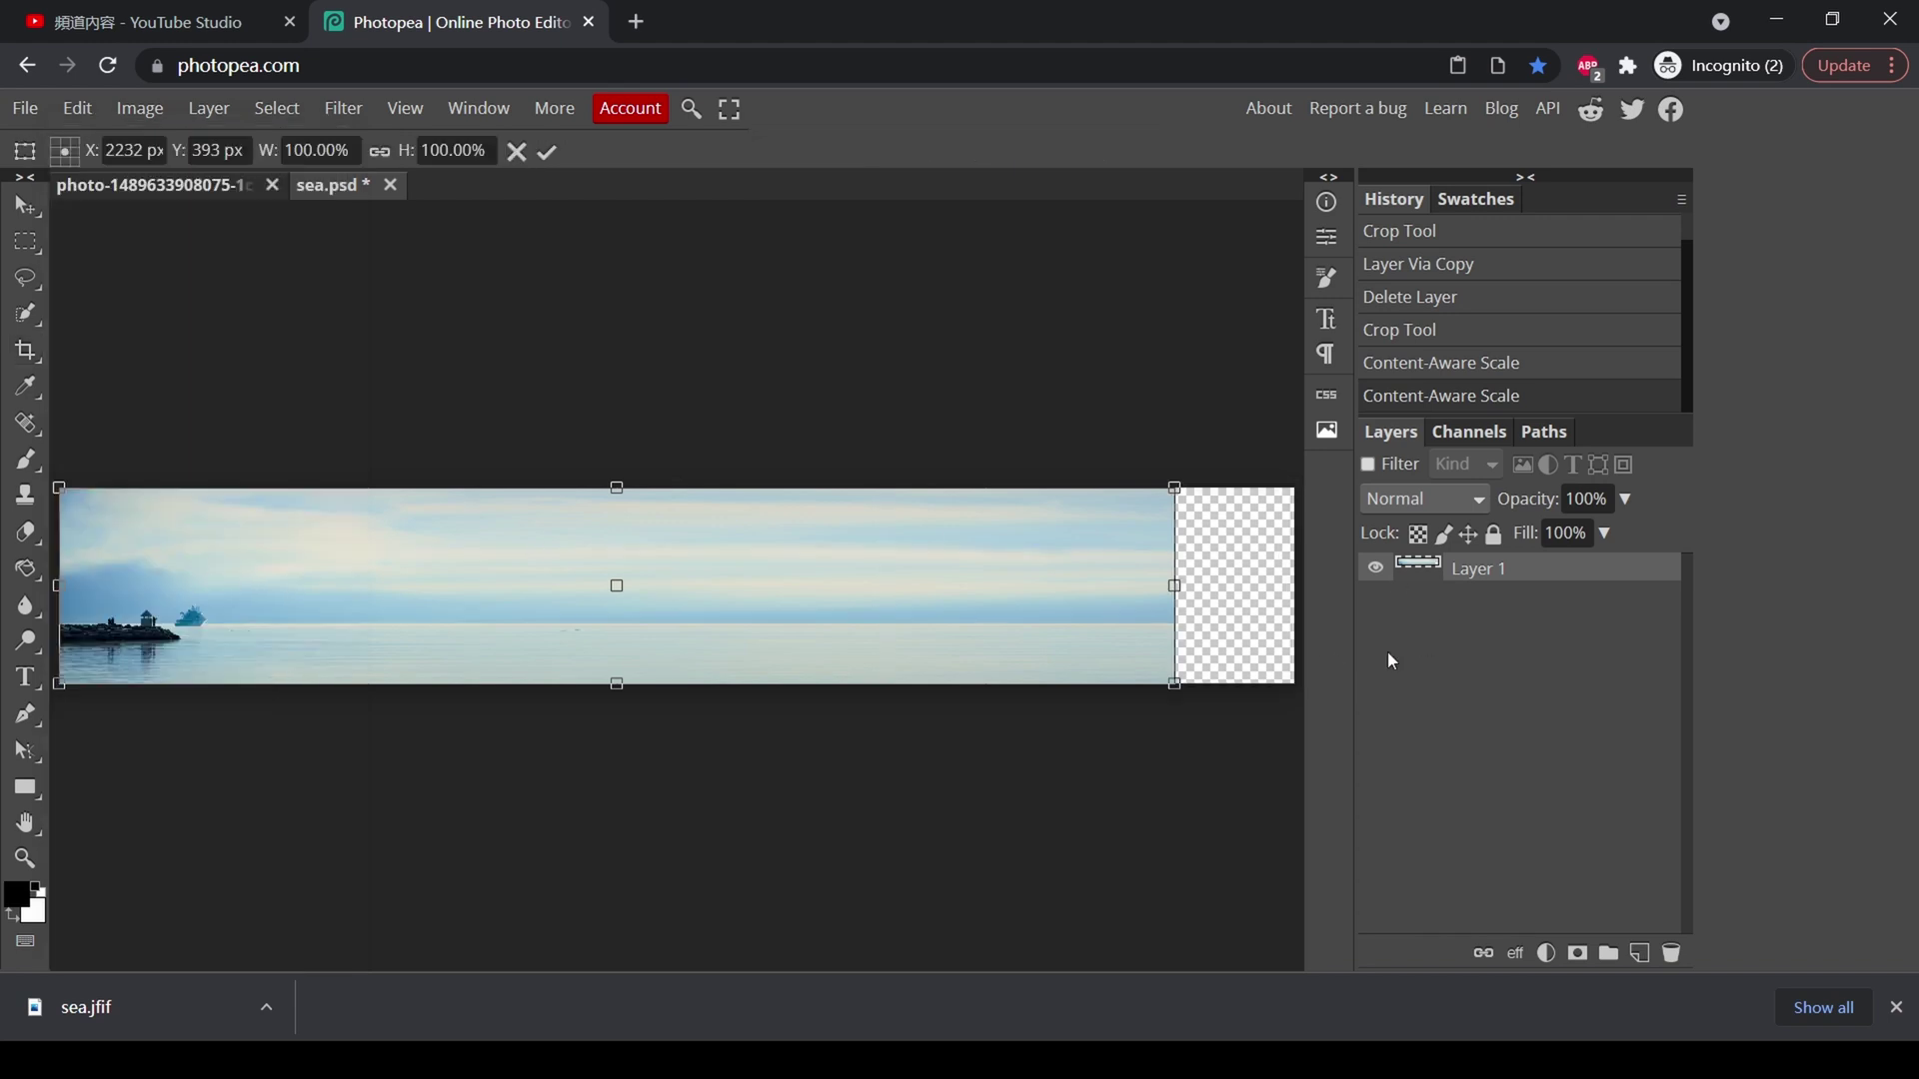
drag(1174, 586, 1291, 588)
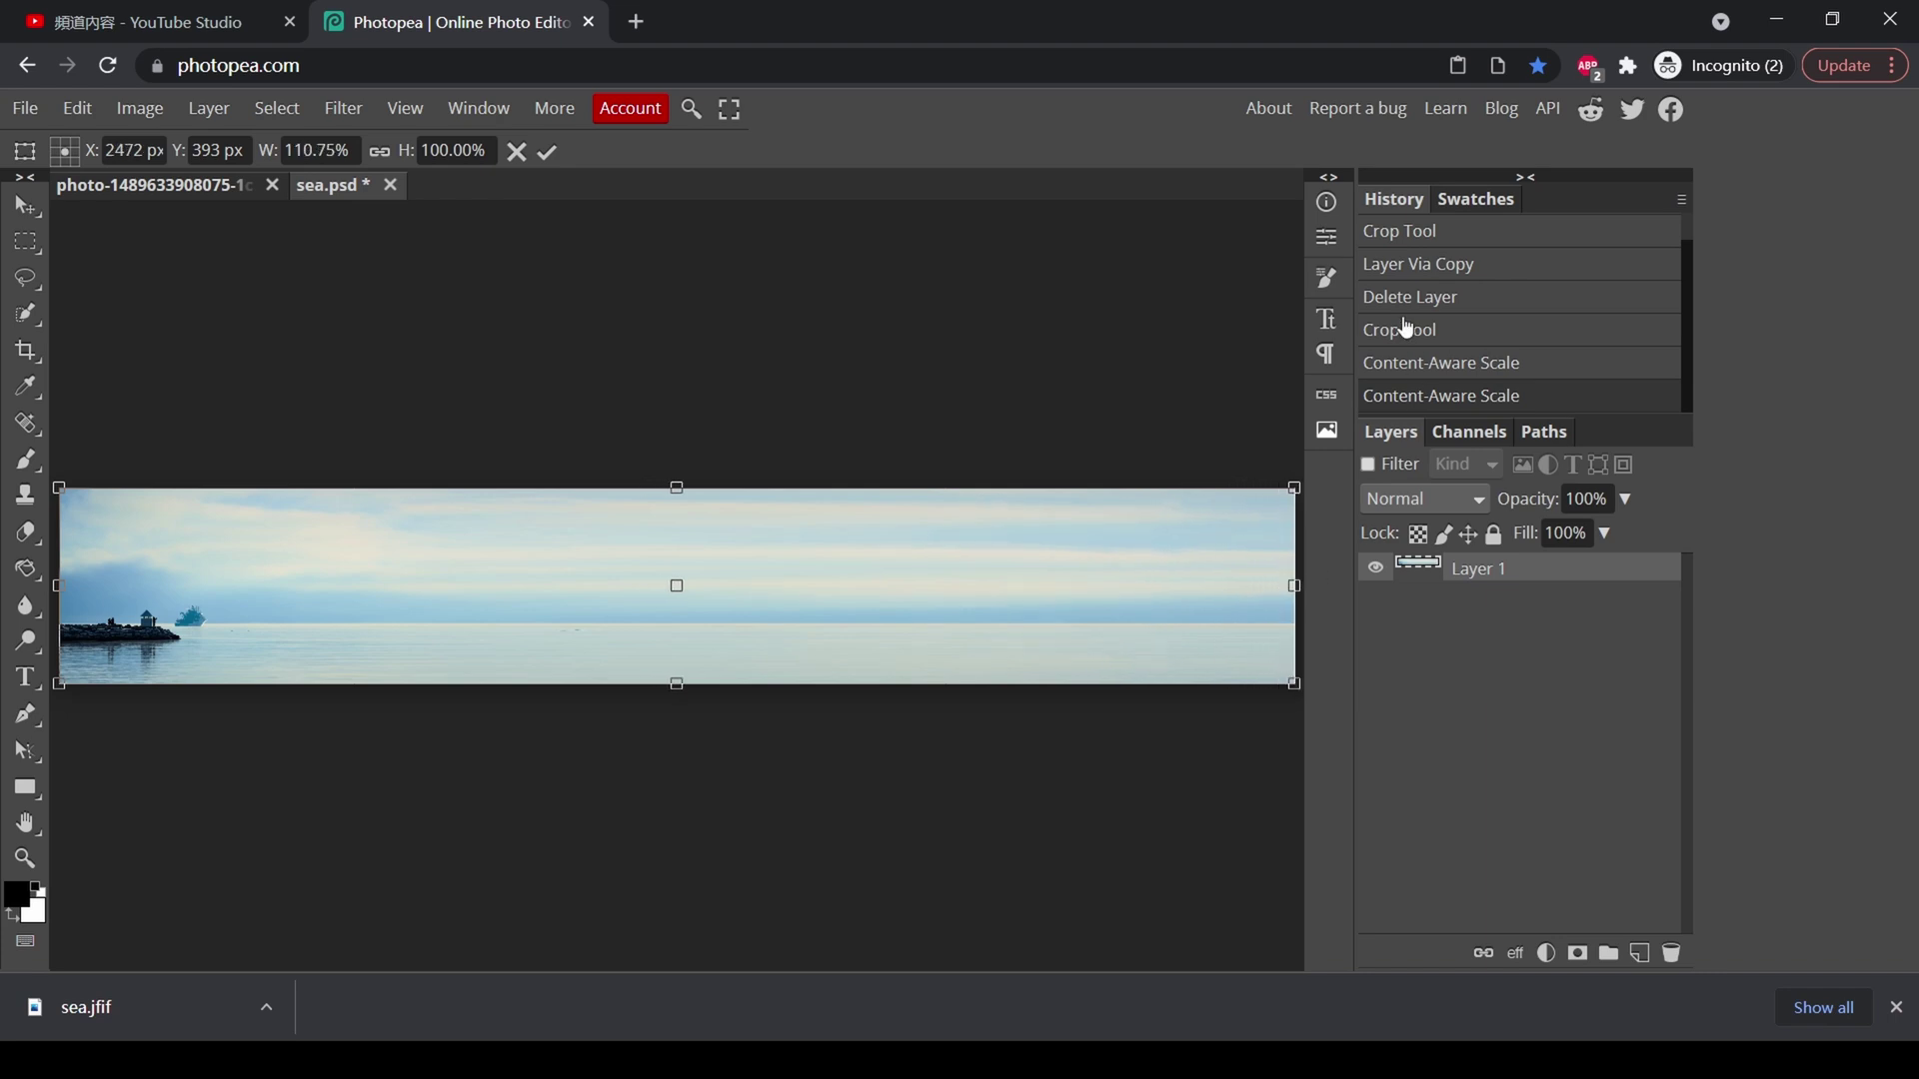
key(Return)
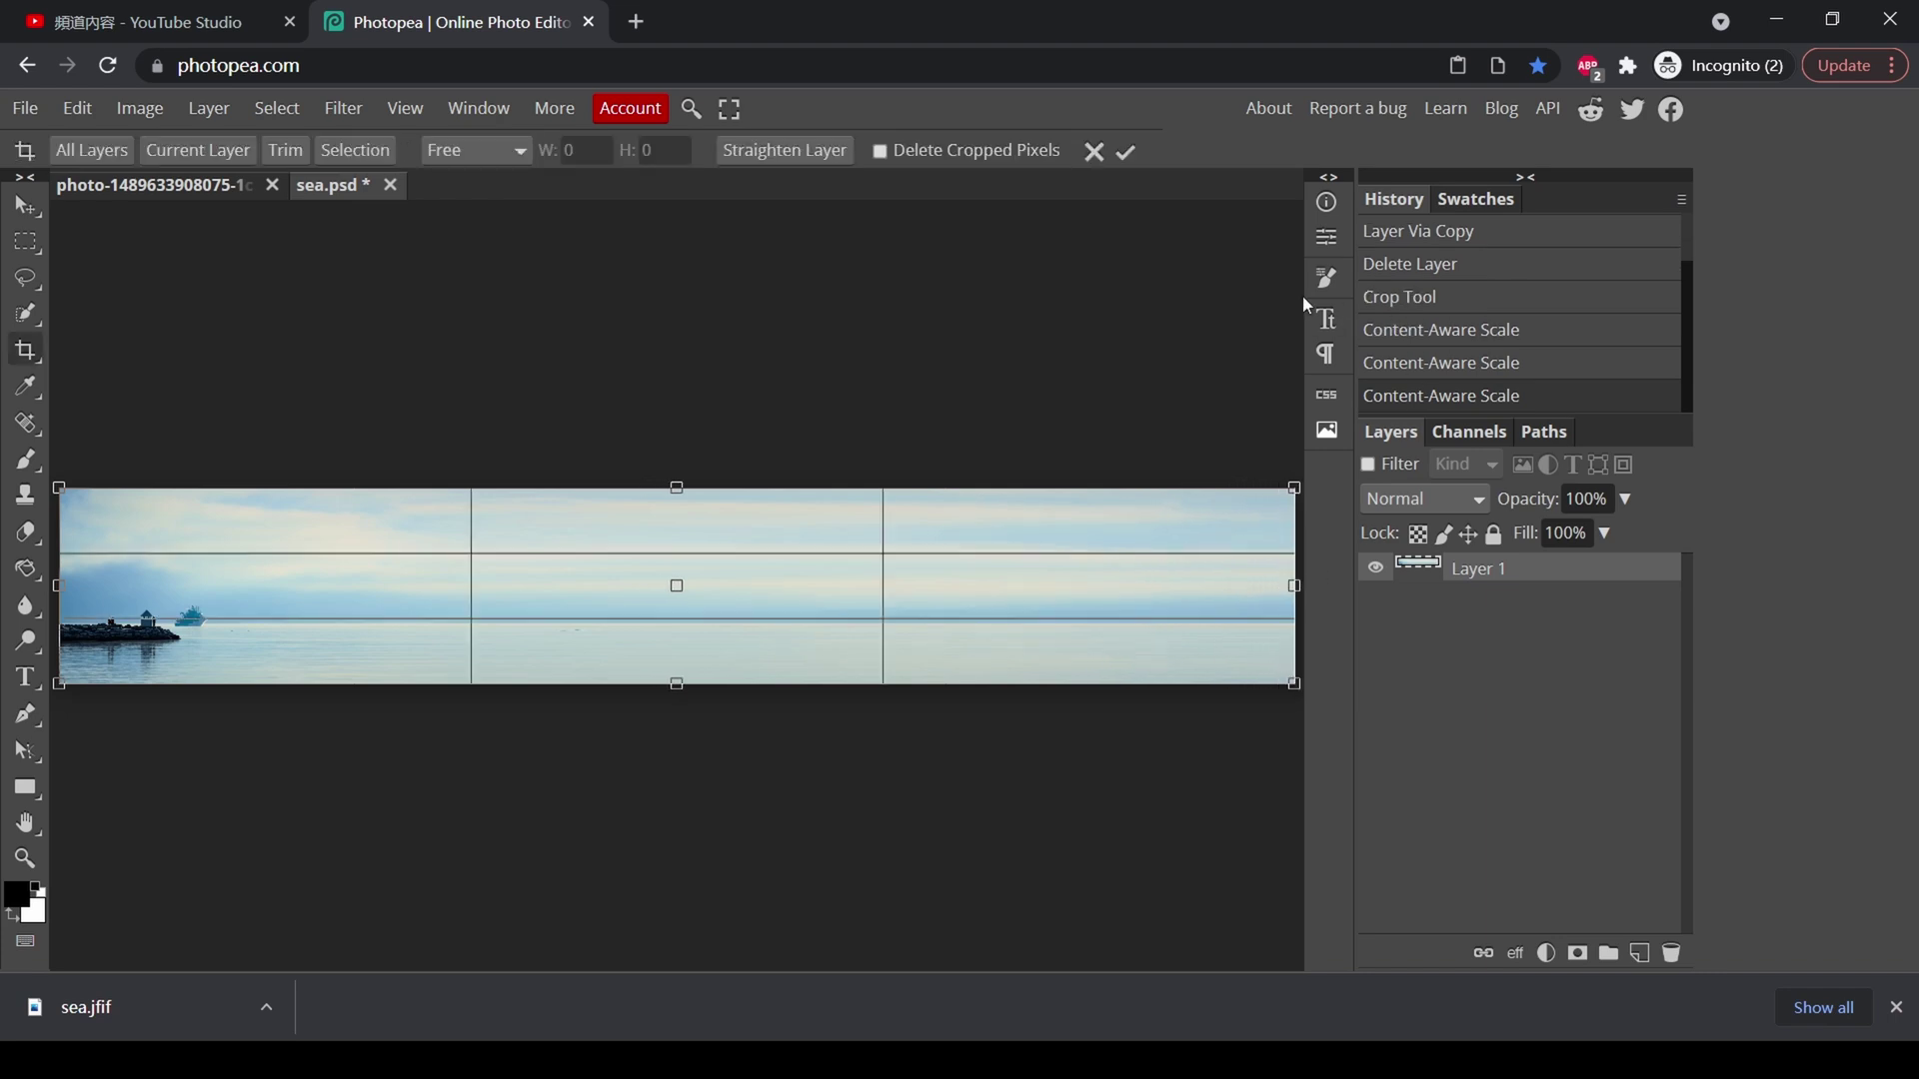
click(26, 206)
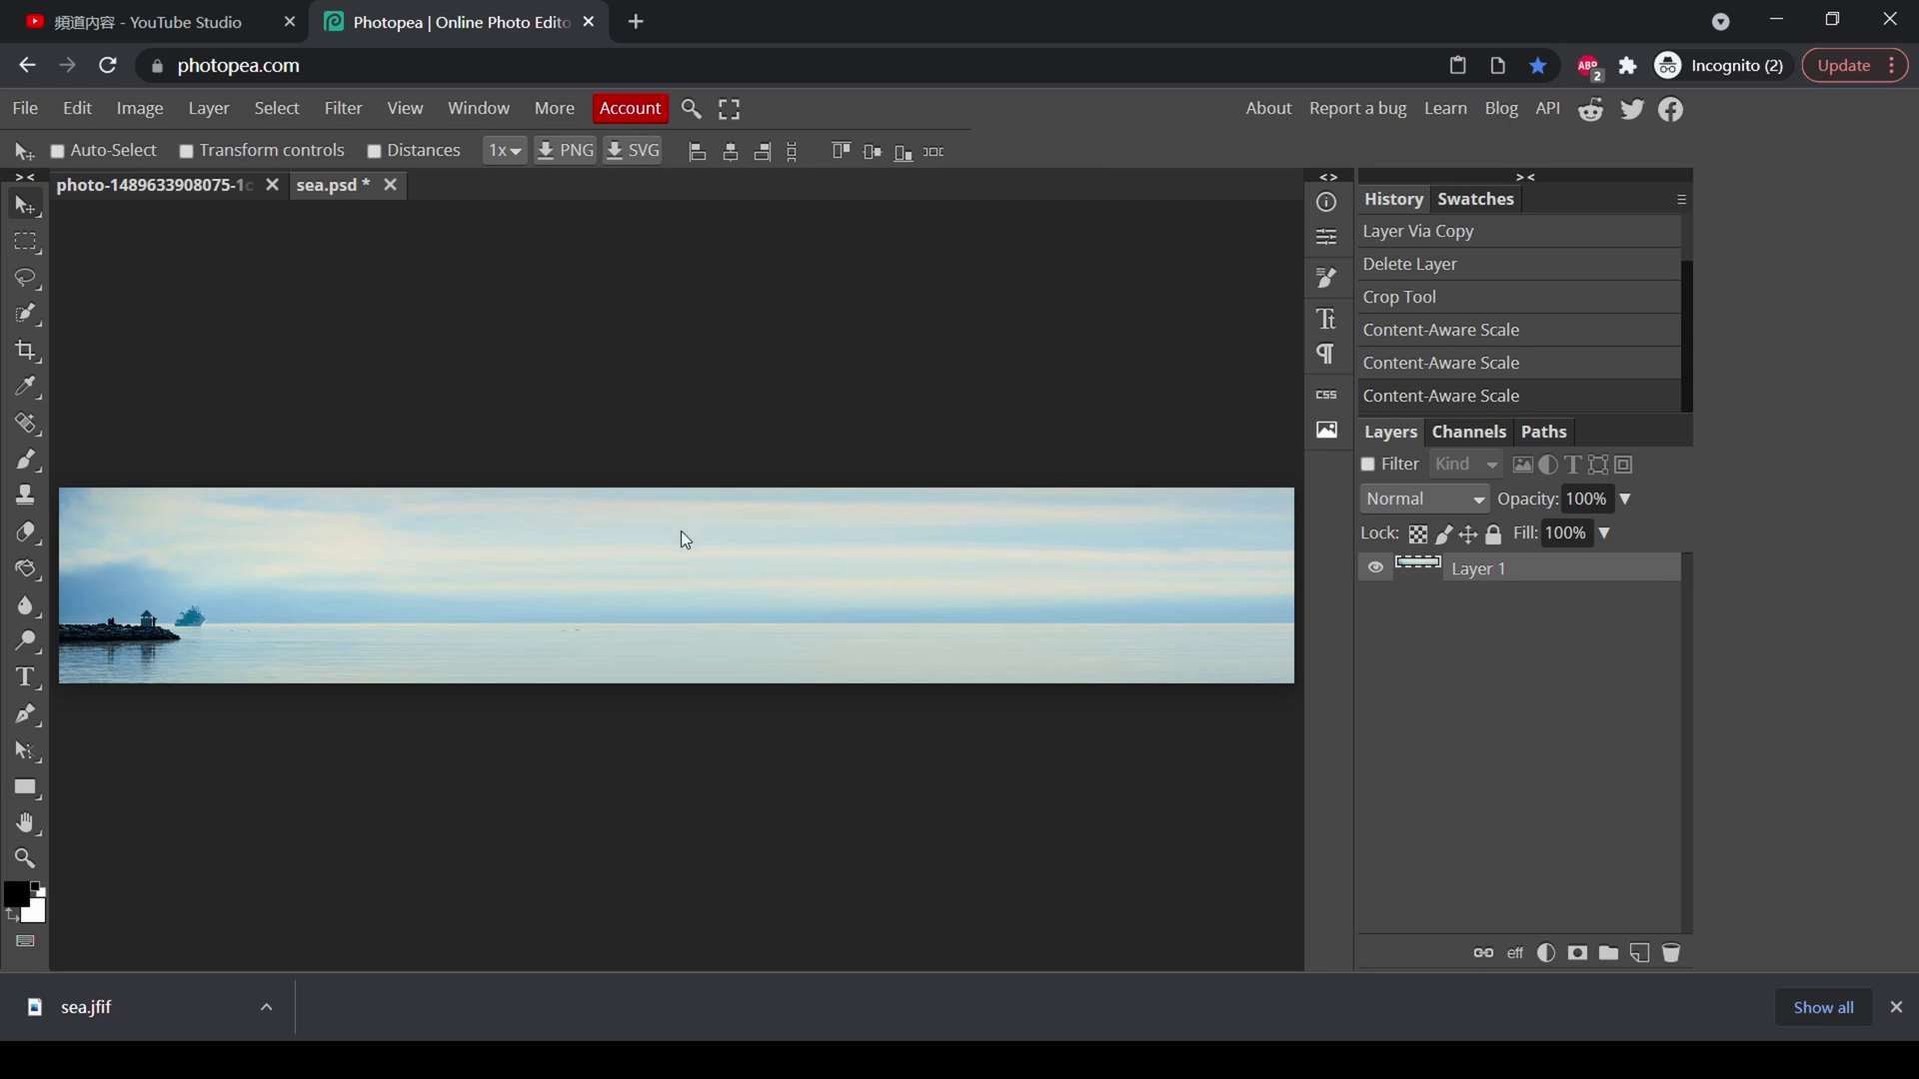